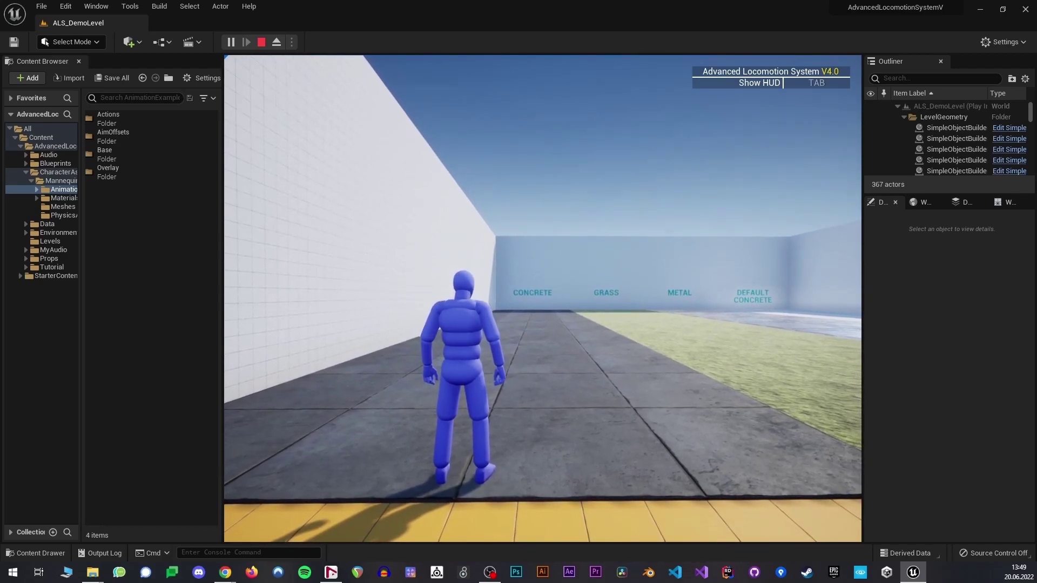
Run the character over the concrete, grass and metal floors of the running demo level, including a jump.
{"action": "key", "text": "w"}
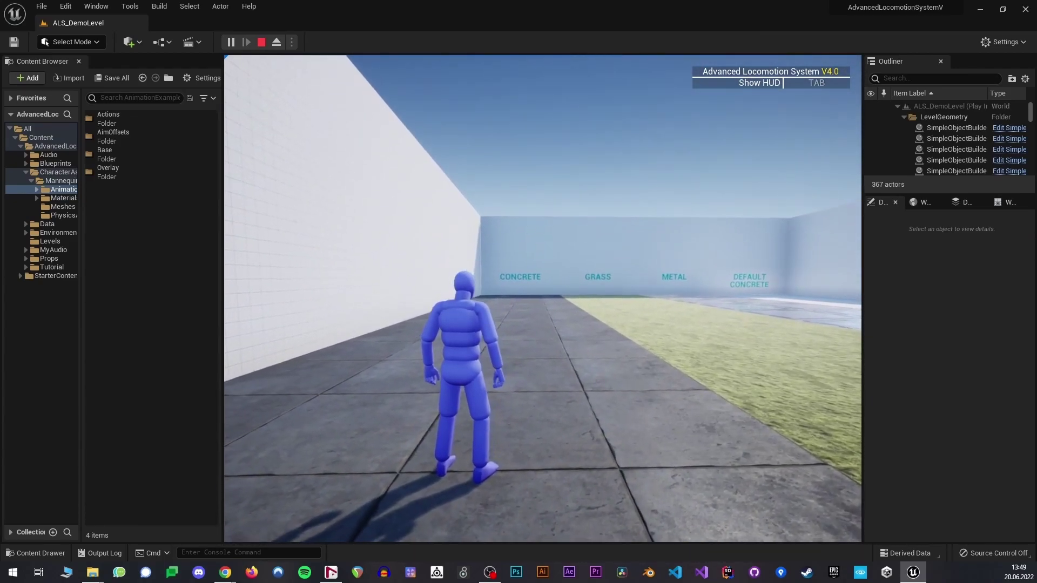
{"action": "key", "text": "w"}
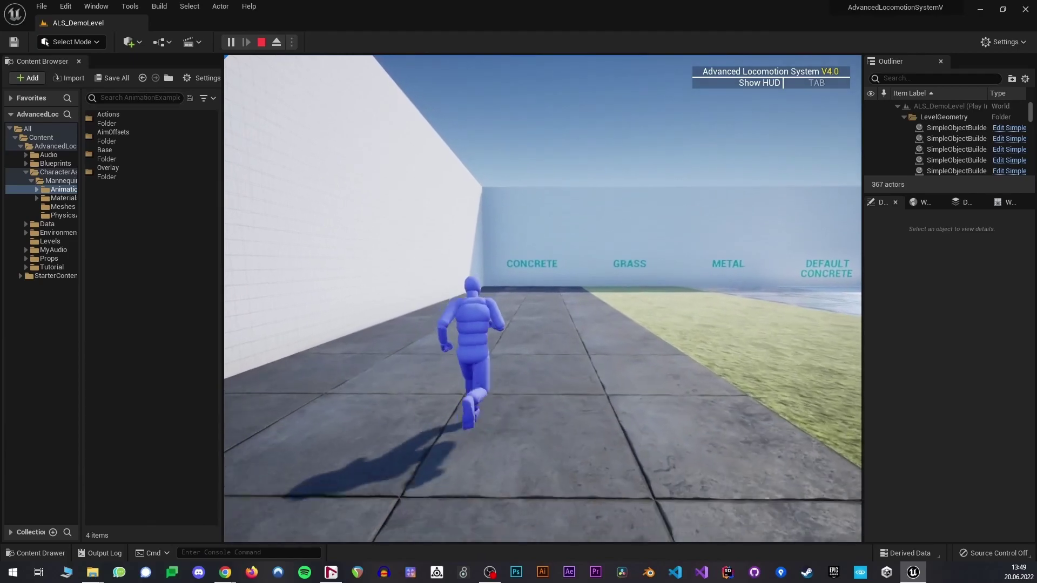
{"action": "key", "text": "w"}
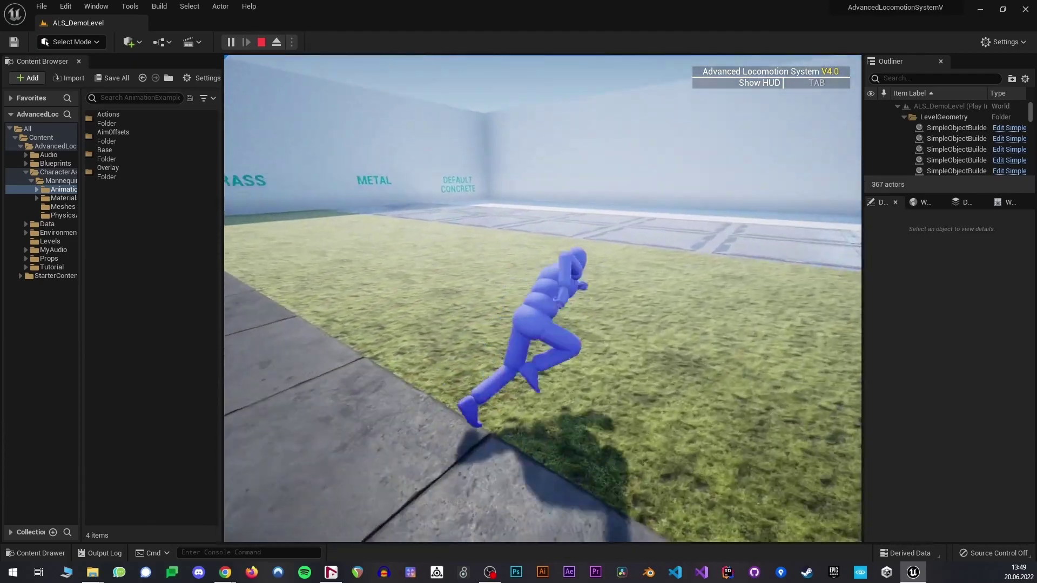
{"action": "key", "text": "w"}
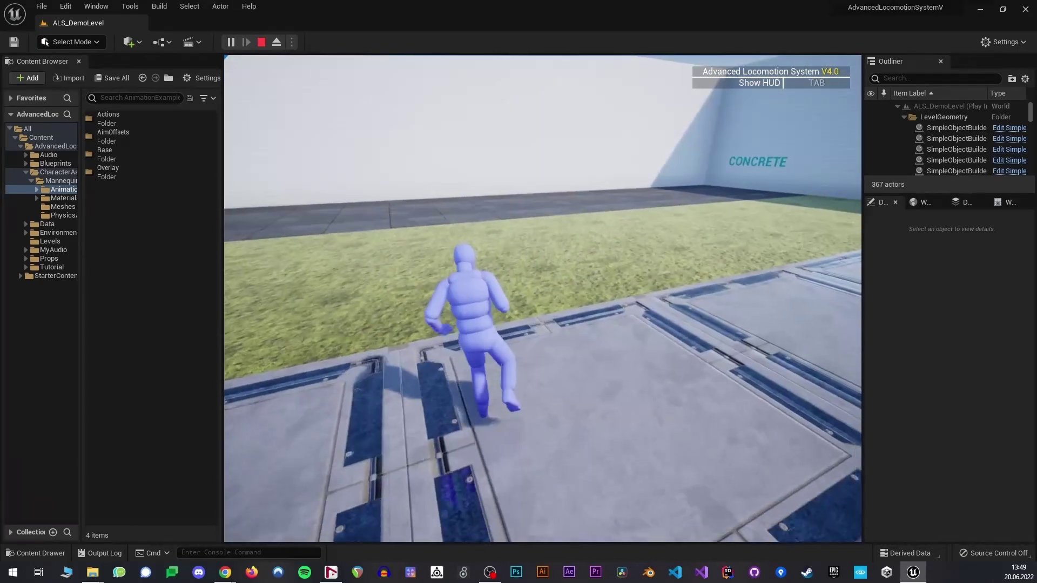
{"action": "key", "text": "w"}
{"action": "key", "text": "space"}
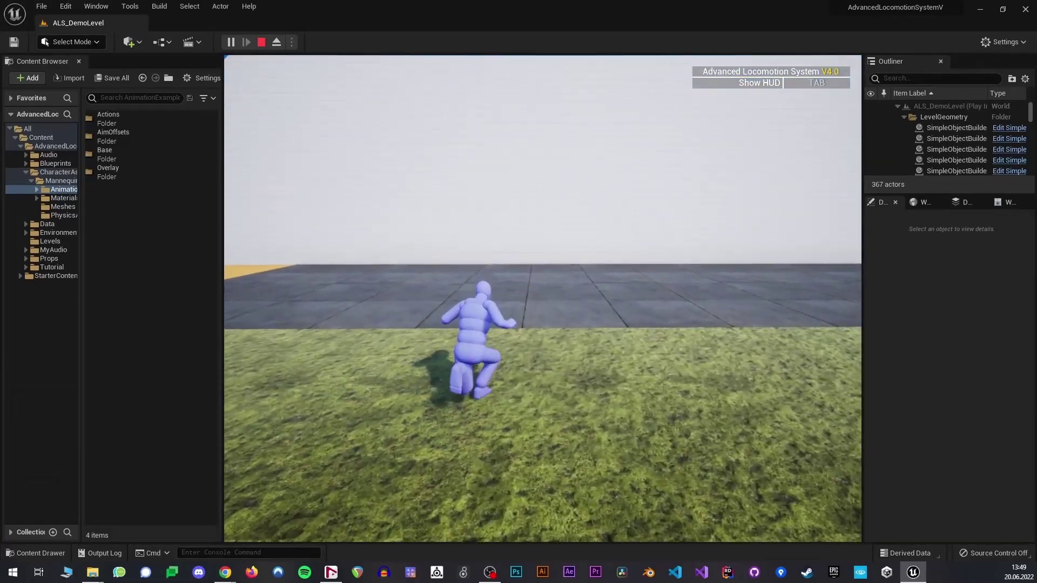
{"action": "key", "text": "w"}
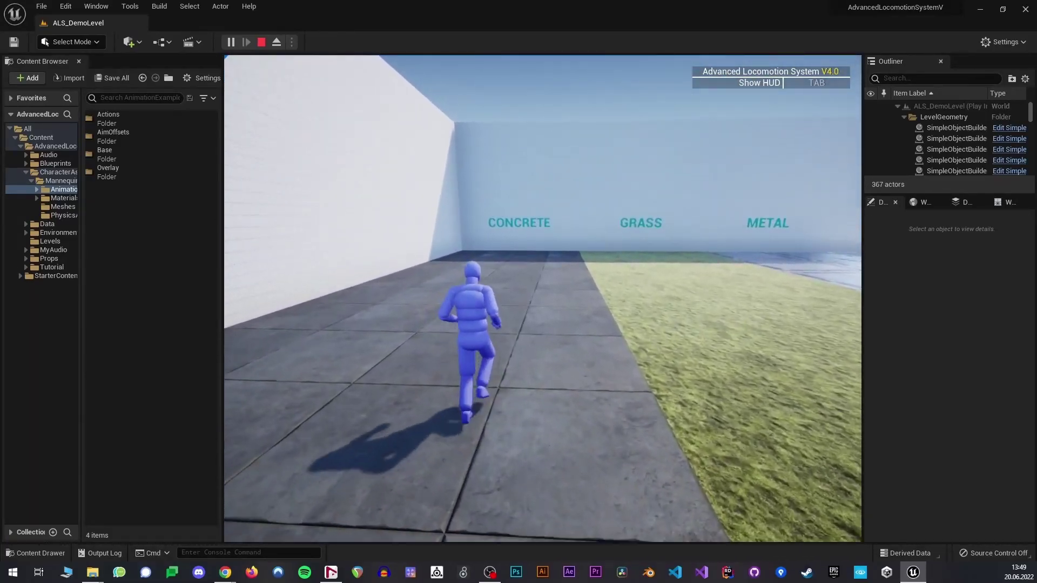
Test the character's crouching on the concrete floor, moving it while crouched and returning it to standing.
{"action": "key", "text": "c"}
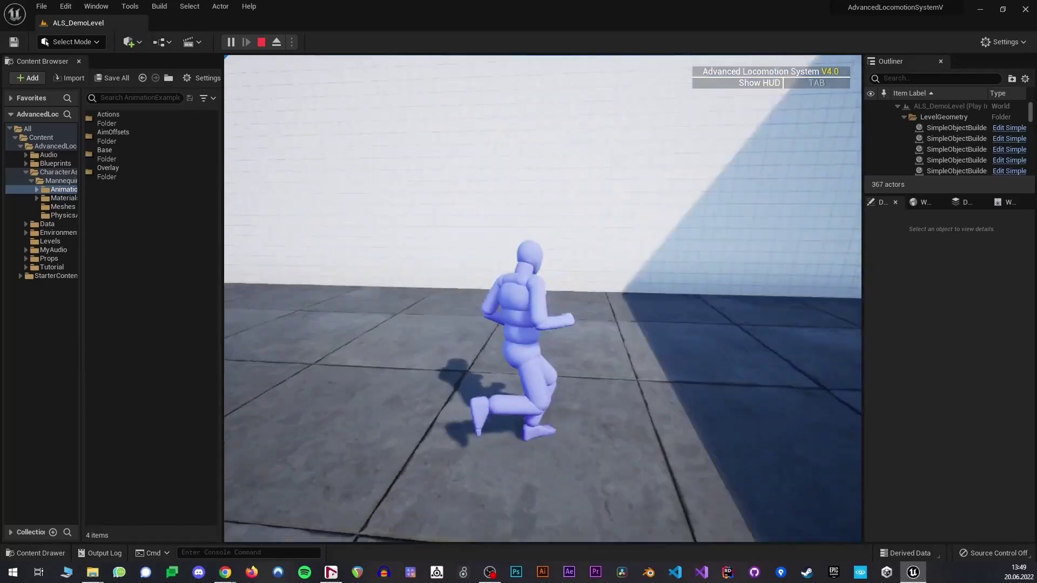
{"action": "key", "text": "c"}
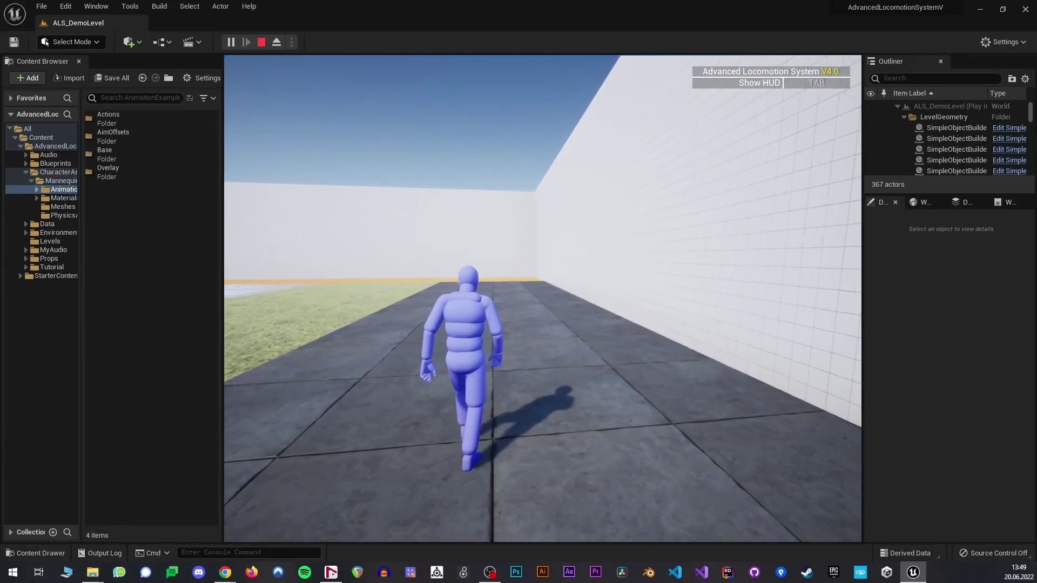
{"action": "key", "text": "c"}
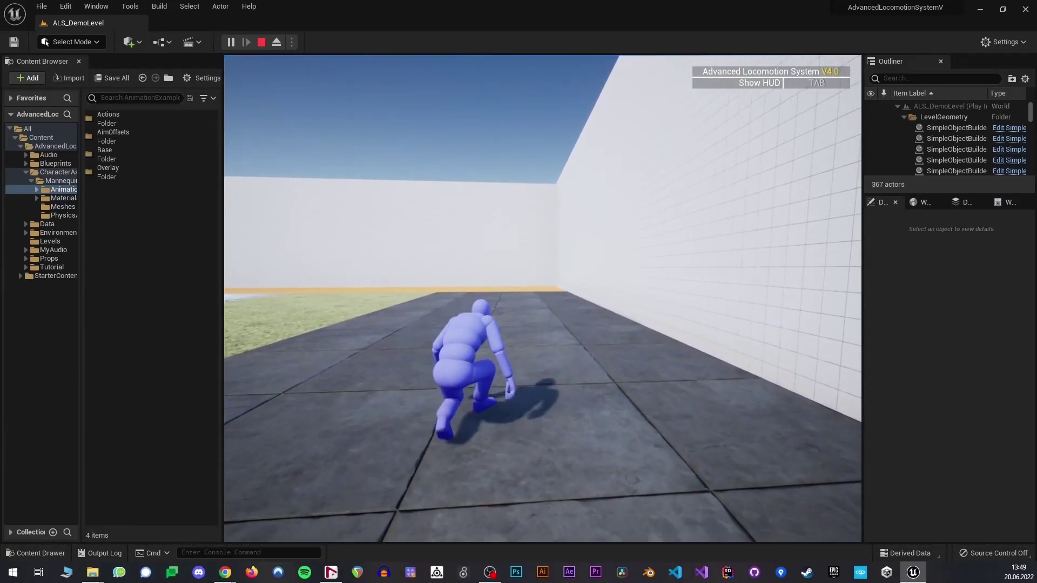
{"action": "key", "text": "w"}
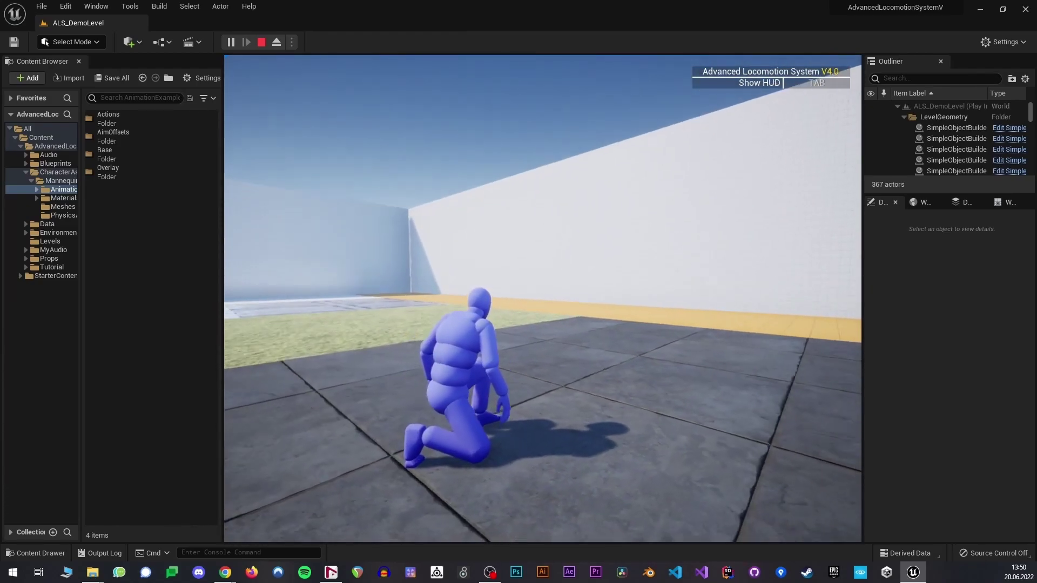
{"action": "key", "text": "w"}
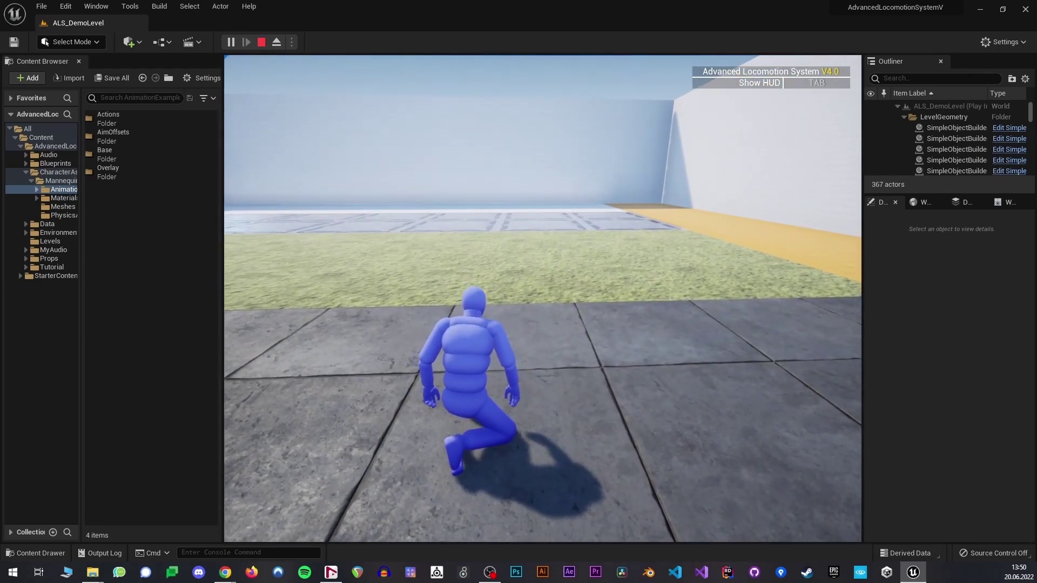
{"action": "key", "text": "alt"}
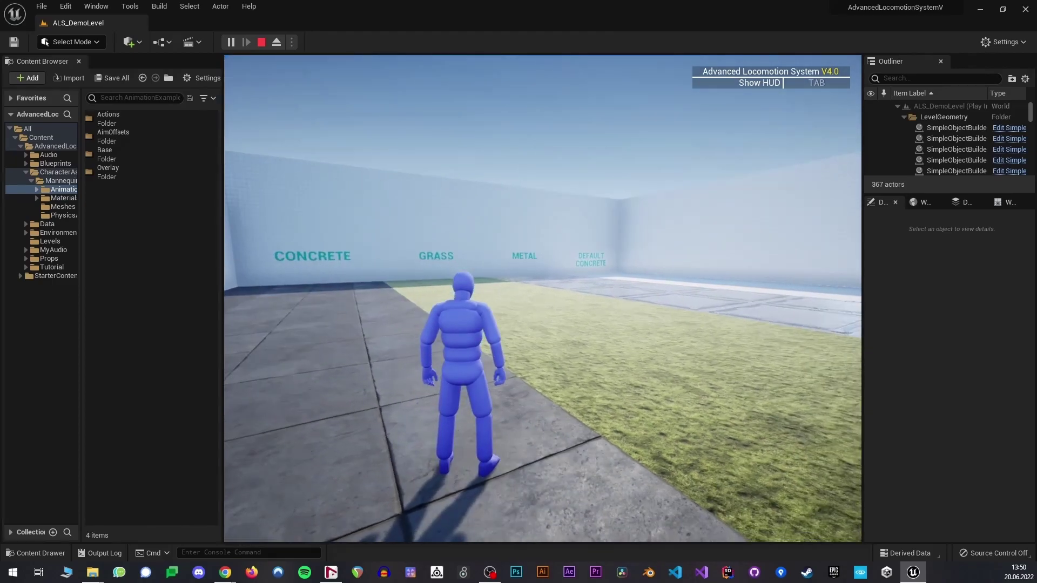
Walk the character from the edge of the grass back along the concrete floor.
{"action": "key", "text": "d"}
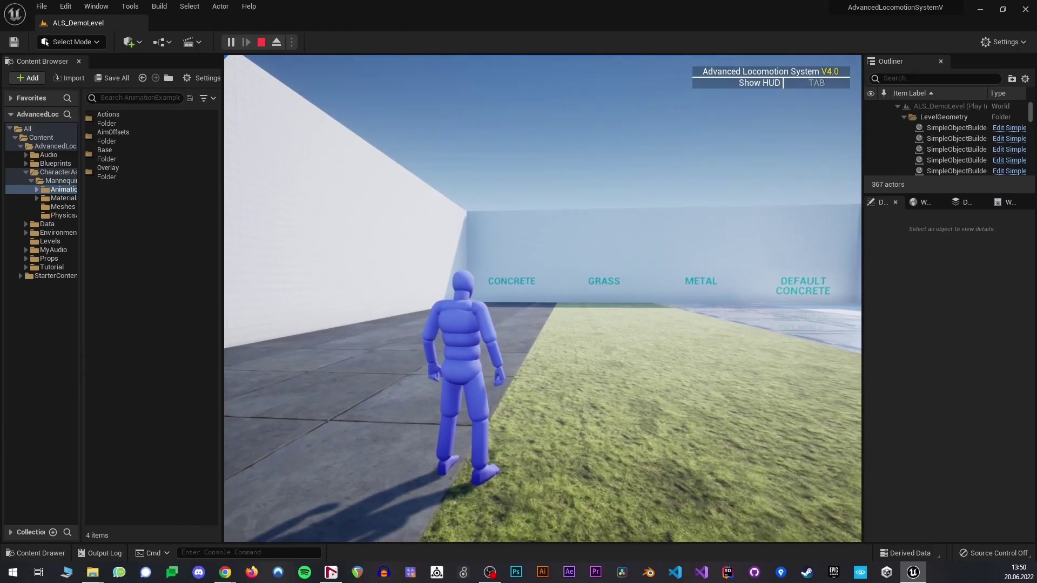
{"action": "key", "text": "w"}
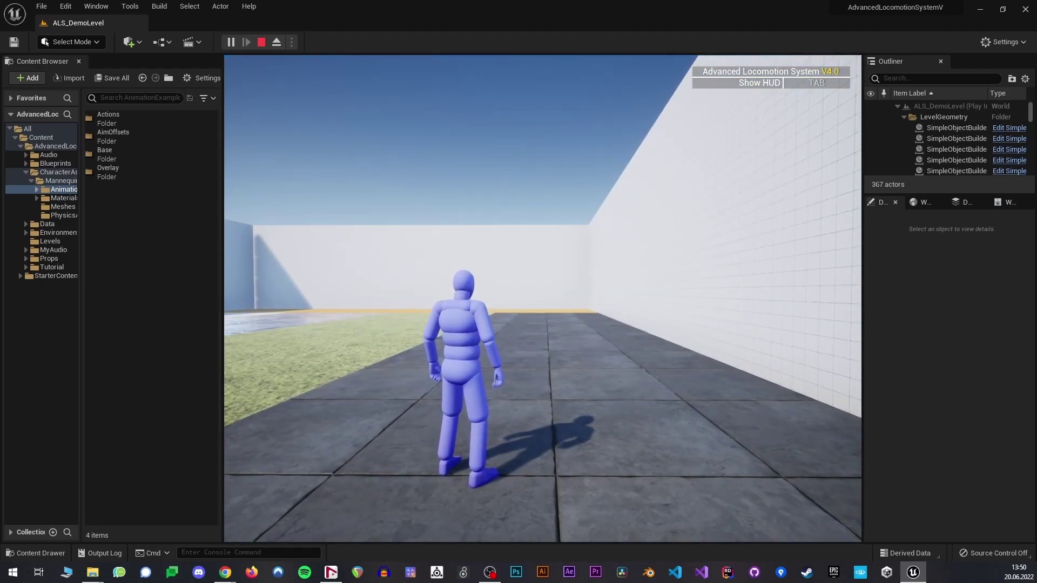
{"action": "key", "text": "w"}
{"action": "key", "text": "alt"}
{"action": "key", "text": "alt"}
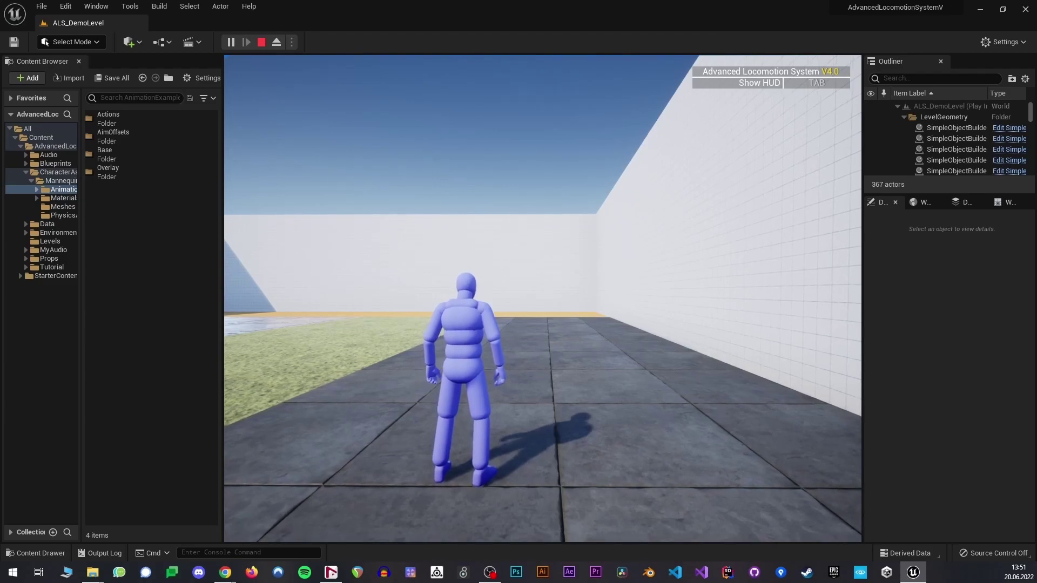
{"action": "key", "text": "w"}
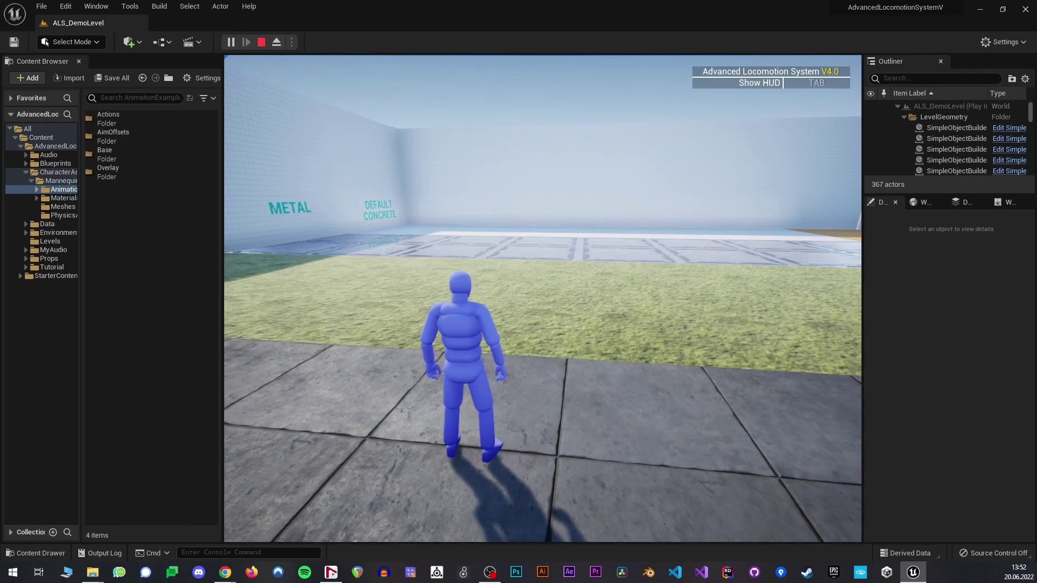
Walk and run the character along the concrete and across the grass to the metal floor.
{"action": "key", "text": "d"}
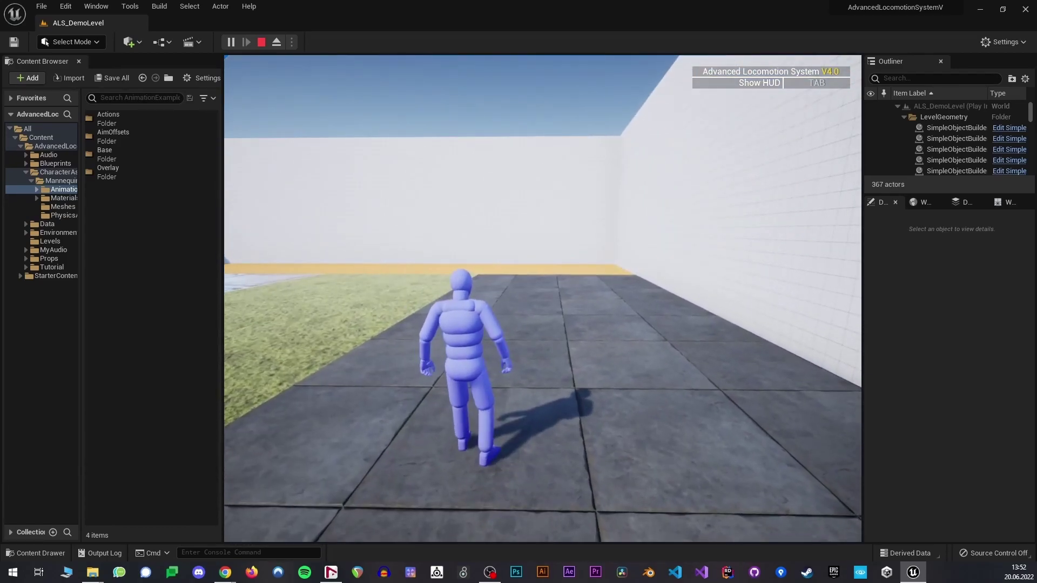
{"action": "key", "text": "w"}
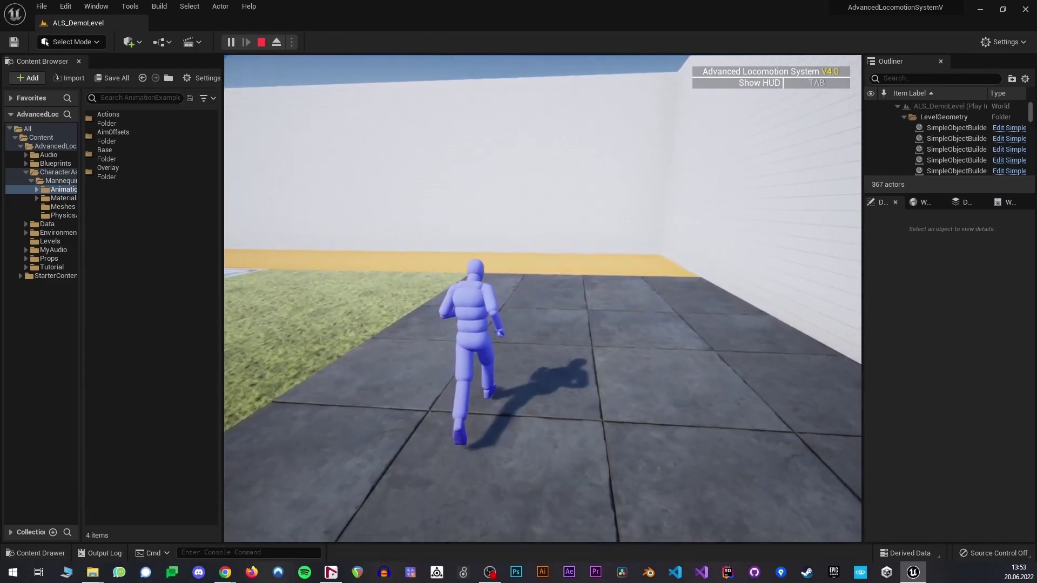
{"action": "key", "text": "w"}
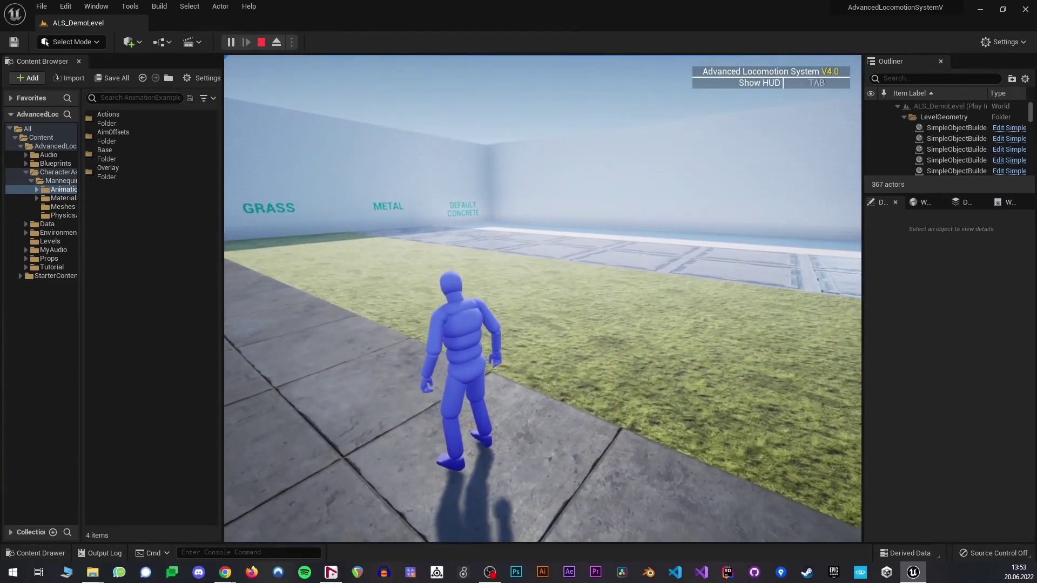
{"action": "key", "text": "w"}
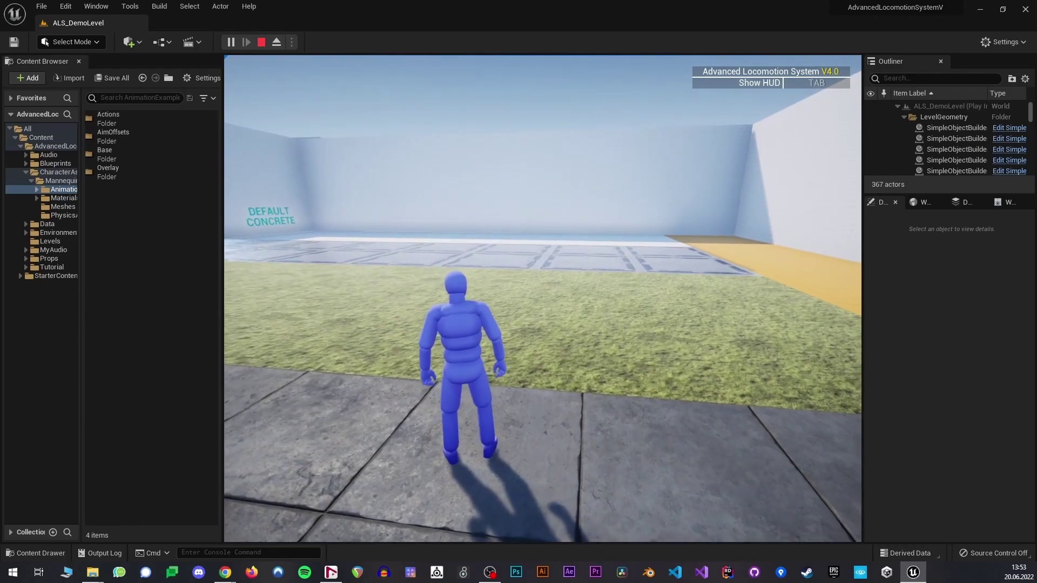
{"action": "key", "text": "w"}
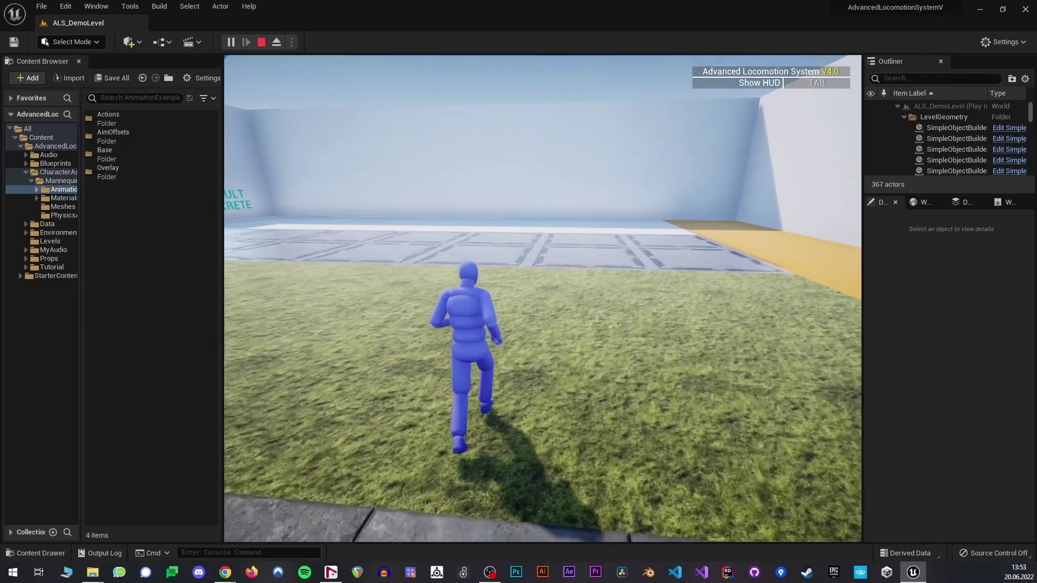
{"action": "key", "text": "w"}
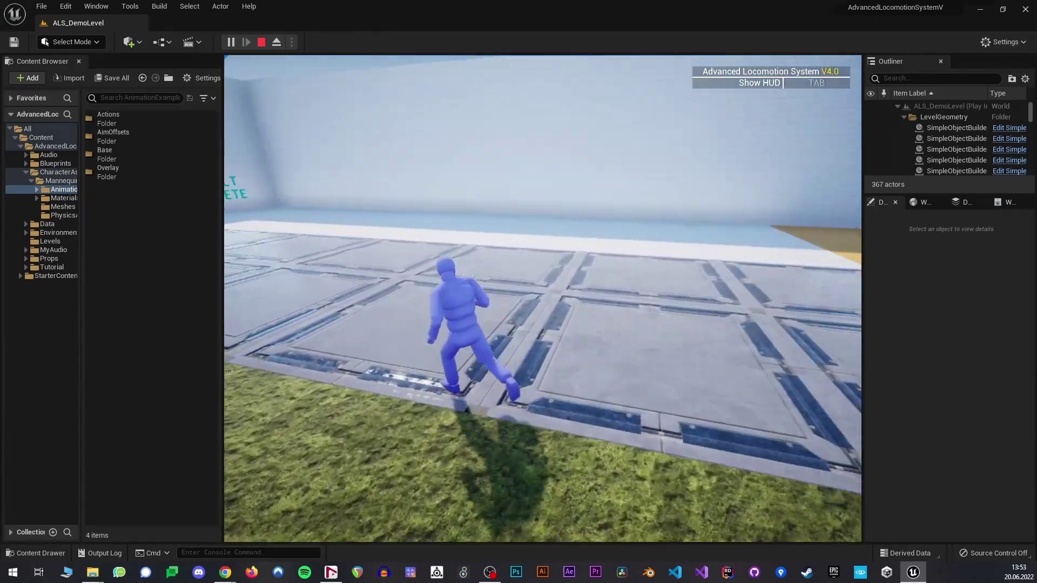
Make the character jump while running and bring it back over the grass onto the concrete.
{"action": "key", "text": "w"}
{"action": "key", "text": "space"}
{"action": "key", "text": "space"}
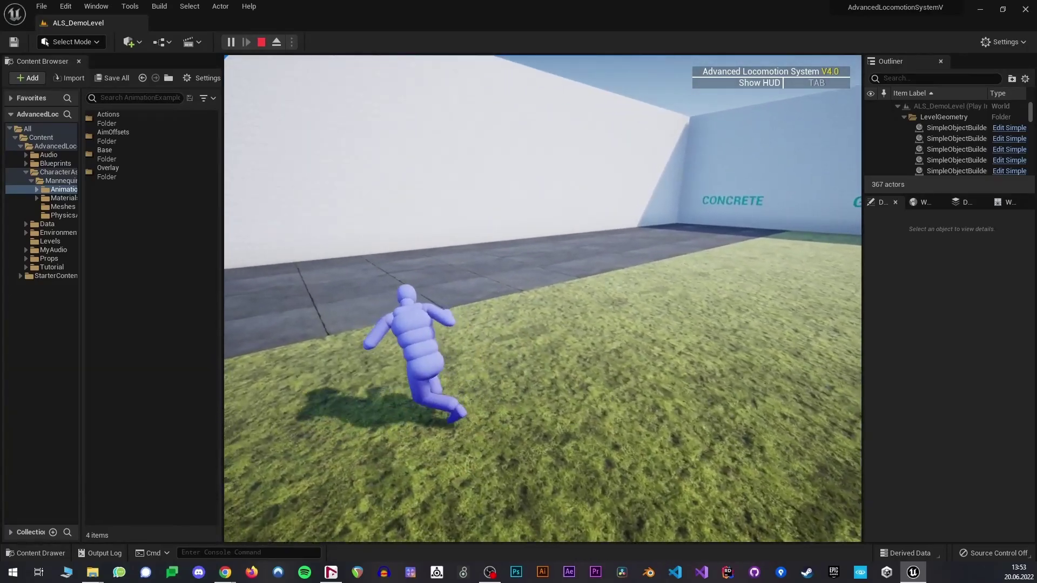
{"action": "key", "text": "w"}
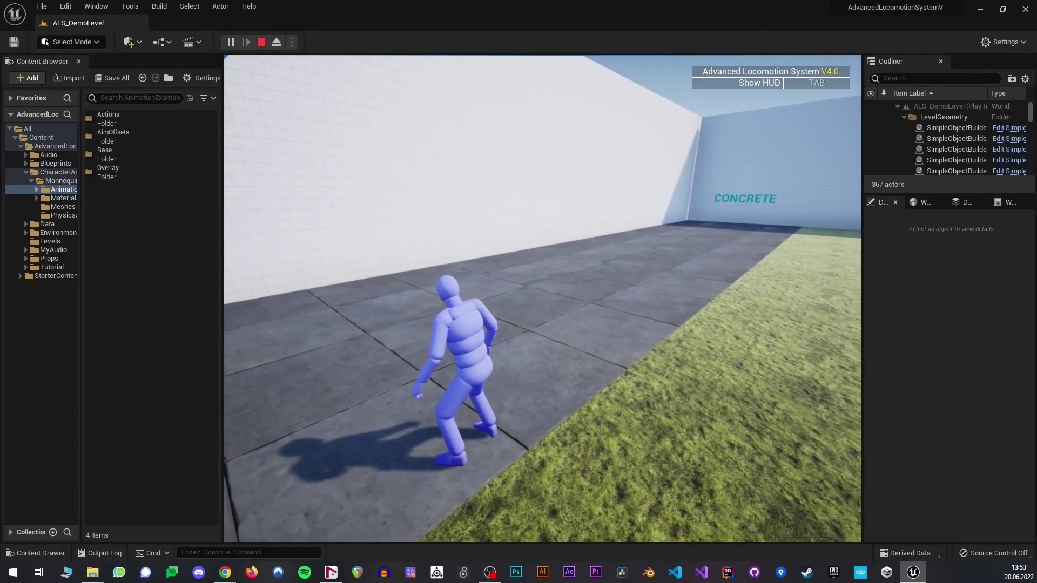
{"action": "key", "text": "w"}
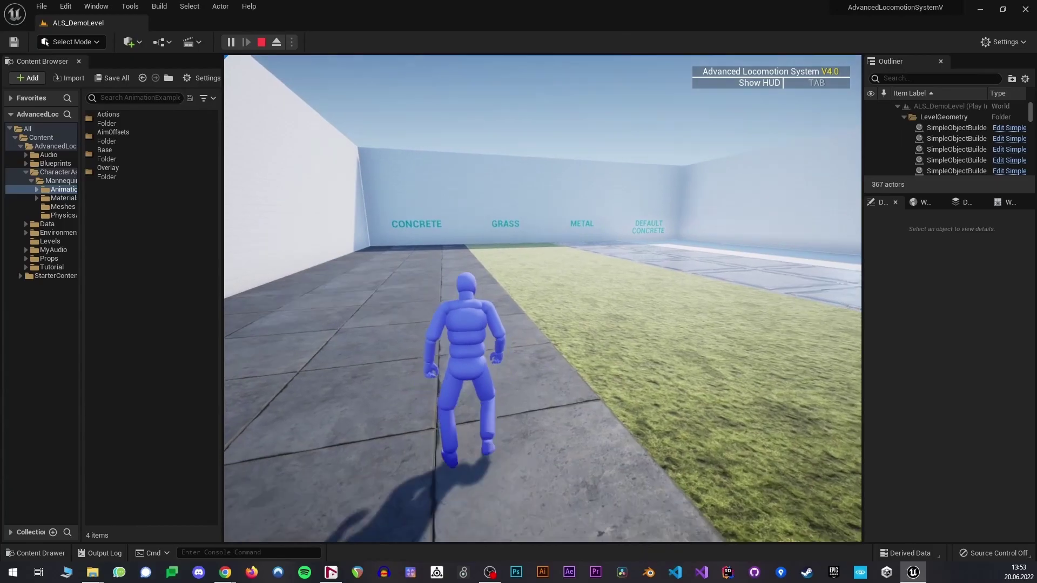
Run and sprint the character back and forth across the grass beside the concrete floor.
{"action": "key", "text": "w"}
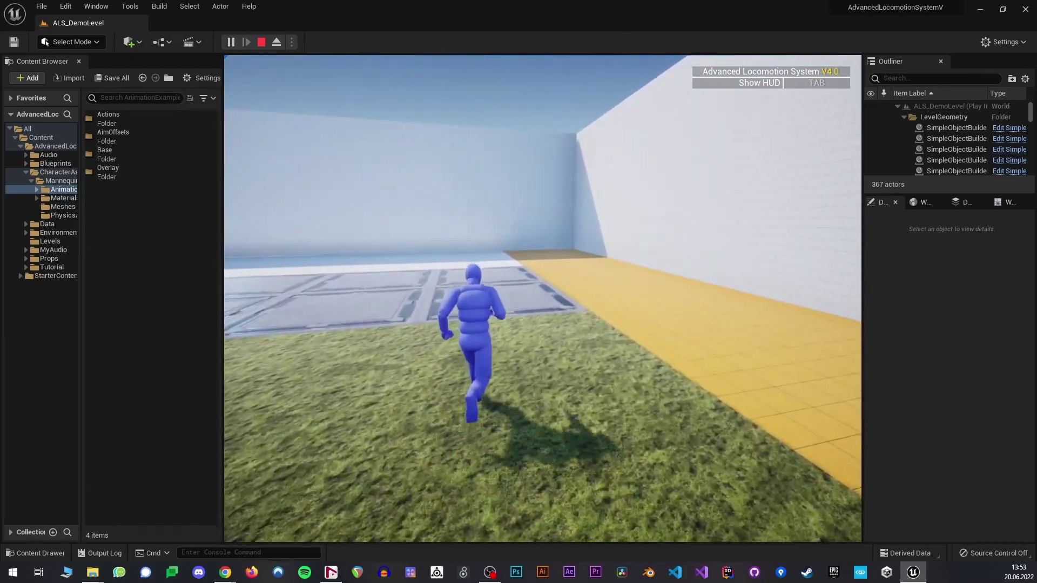
{"action": "key", "text": "w"}
{"action": "key", "text": "shift+w"}
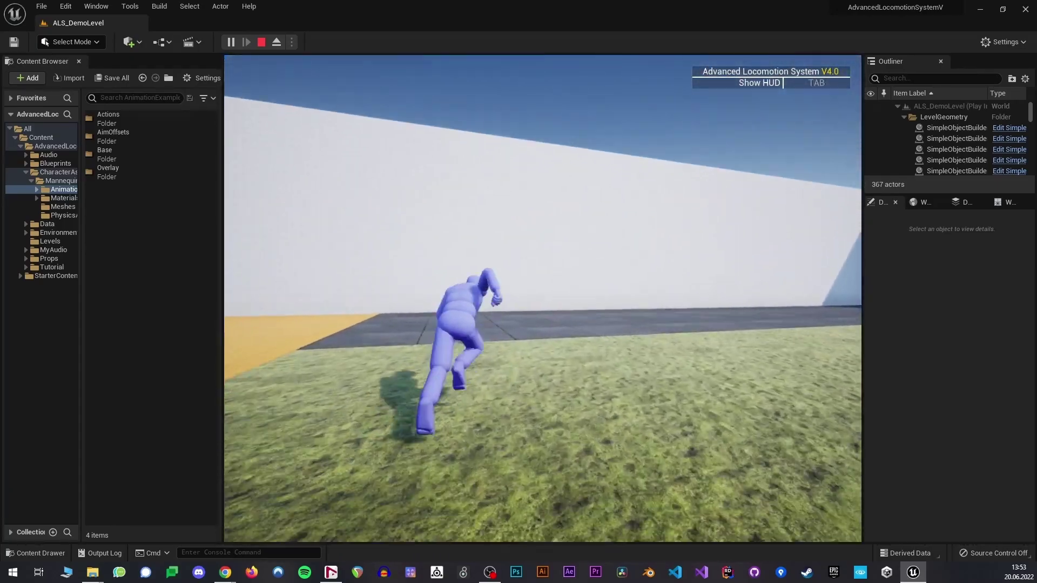
{"action": "key", "text": "w"}
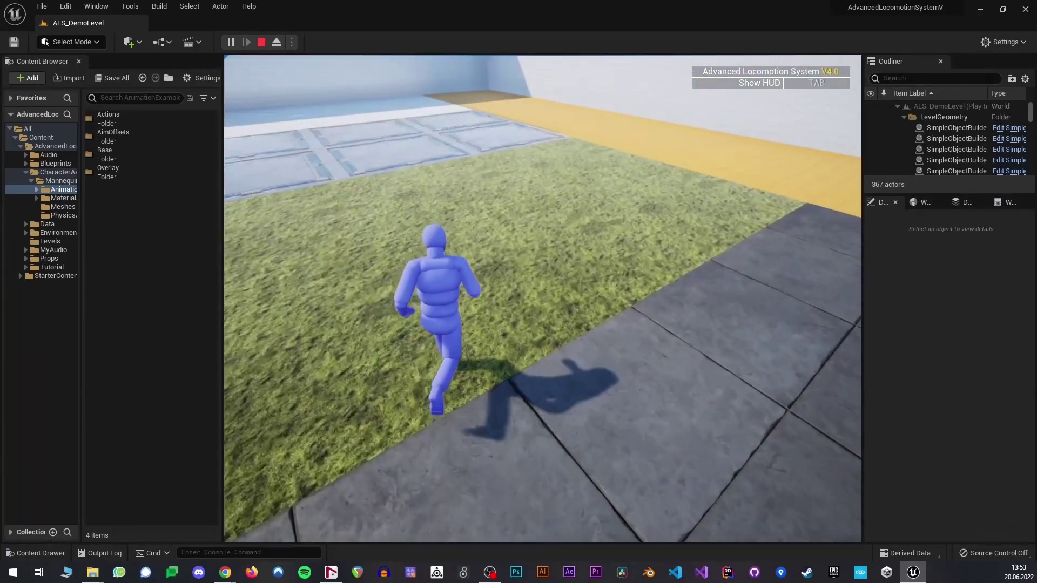
{"action": "key", "text": "w"}
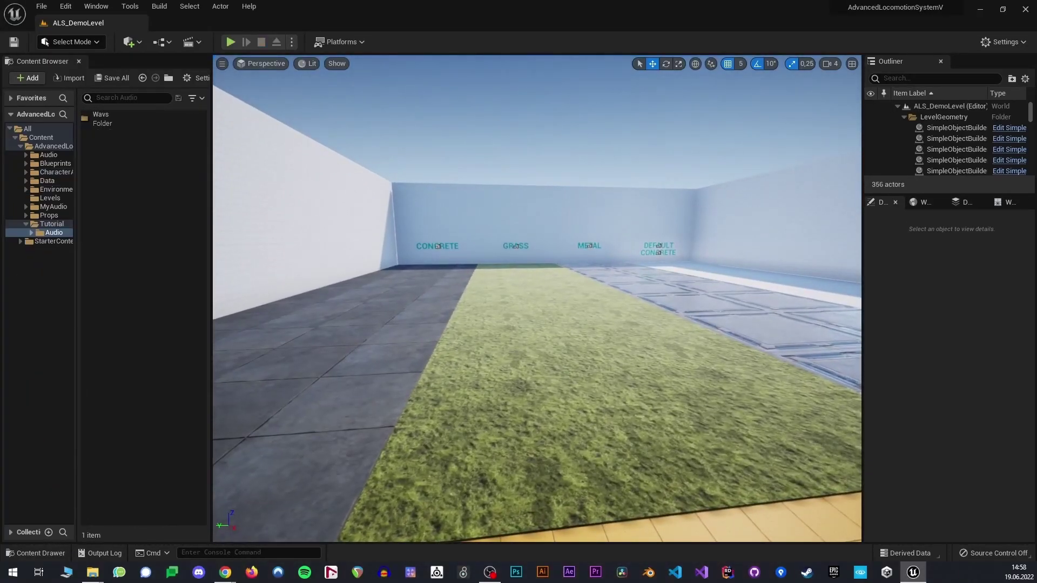
Look over the demo level's floor lanes in the editor, selecting a grass, a metal and a default-concrete tile in turn.
{"action": "right_click_drag", "start_coordinate": [537, 298], "coordinate": [531, 311]}
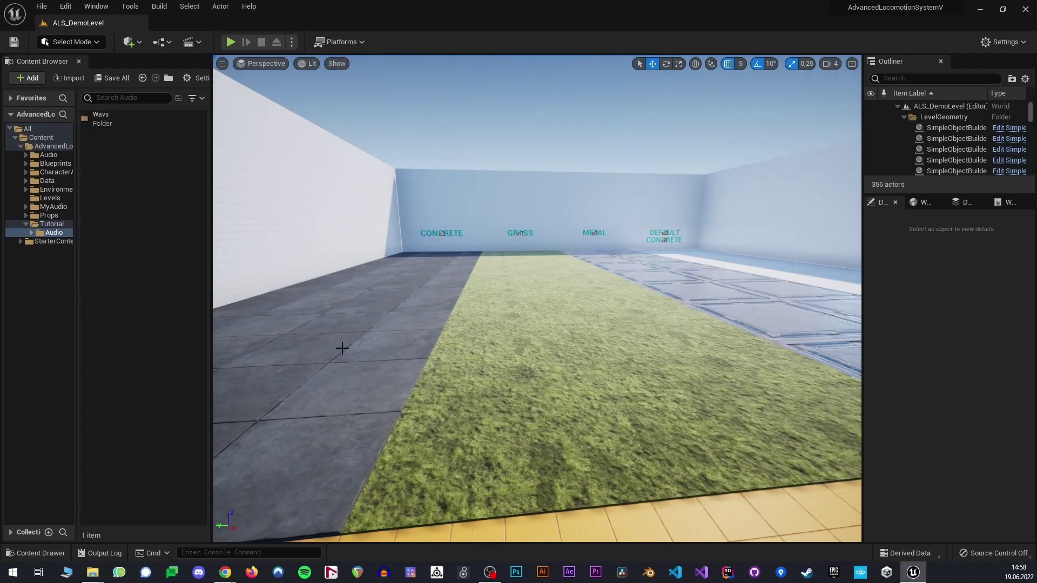
{"action": "left_click", "coordinate": [636, 375]}
{"action": "key", "text": "d"}
{"action": "right_click_drag", "start_coordinate": [634, 347], "coordinate": [751, 346]}
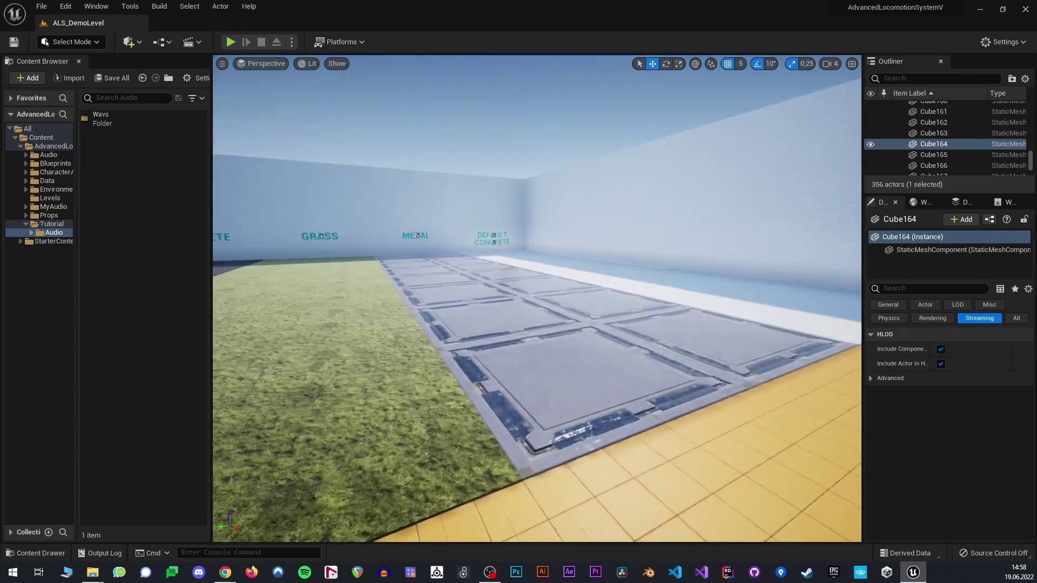
{"action": "right_click_drag", "start_coordinate": [675, 347], "coordinate": [607, 351]}
{"action": "left_click", "coordinate": [603, 362]}
{"action": "key", "text": "d"}
{"action": "right_click_drag", "start_coordinate": [444, 414], "coordinate": [597, 387]}
{"action": "key", "text": "e"}
{"action": "left_click", "coordinate": [713, 496]}
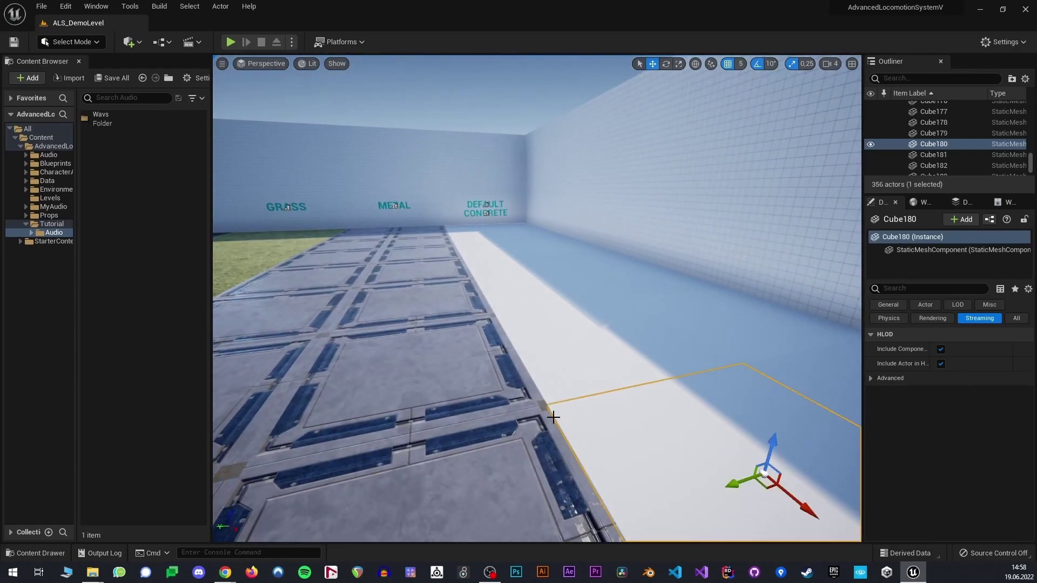
{"action": "key", "text": "s"}
{"action": "key", "text": "d"}
{"action": "right_click_drag", "start_coordinate": [553, 417], "coordinate": [529, 397]}
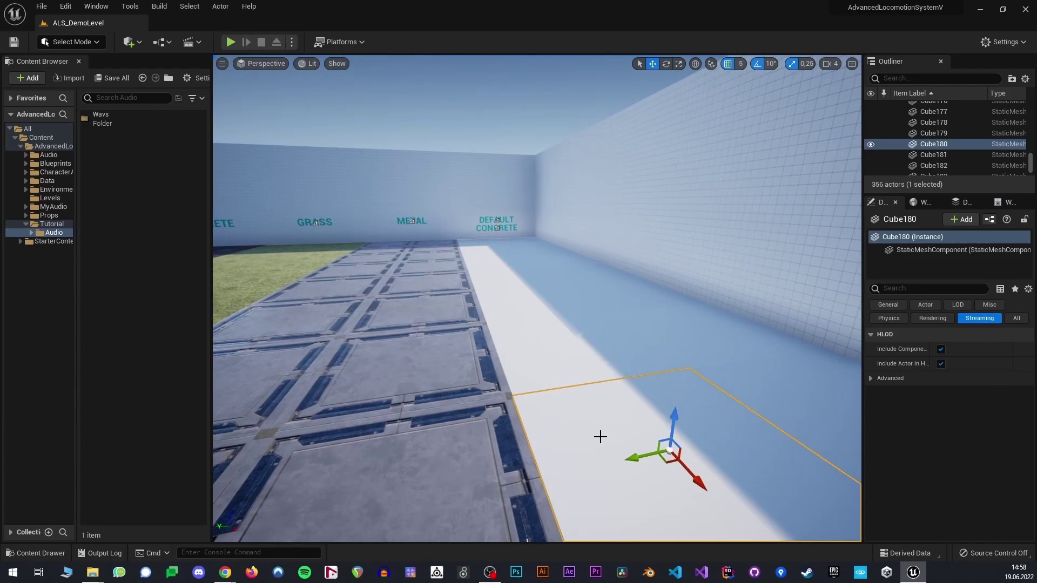
{"action": "key", "text": "d"}
{"action": "mouse_move", "coordinate": [649, 319]}
{"action": "right_mouse_down"}
{"action": "mouse_move", "coordinate": [724, 292]}
{"action": "mouse_move", "coordinate": [649, 318]}
{"action": "right_mouse_up"}
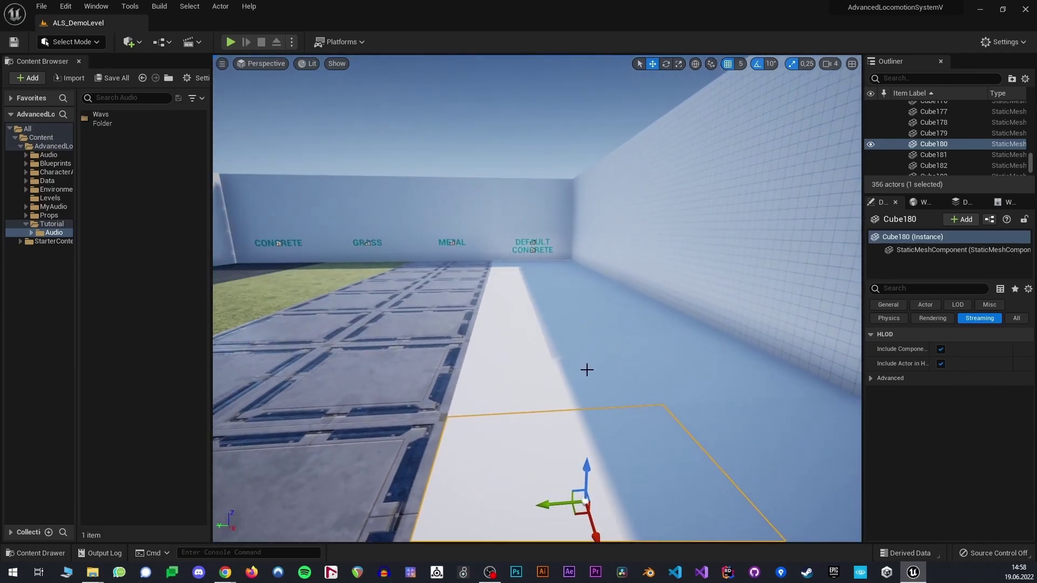
{"action": "right_click_drag", "start_coordinate": [494, 464], "coordinate": [476, 459]}
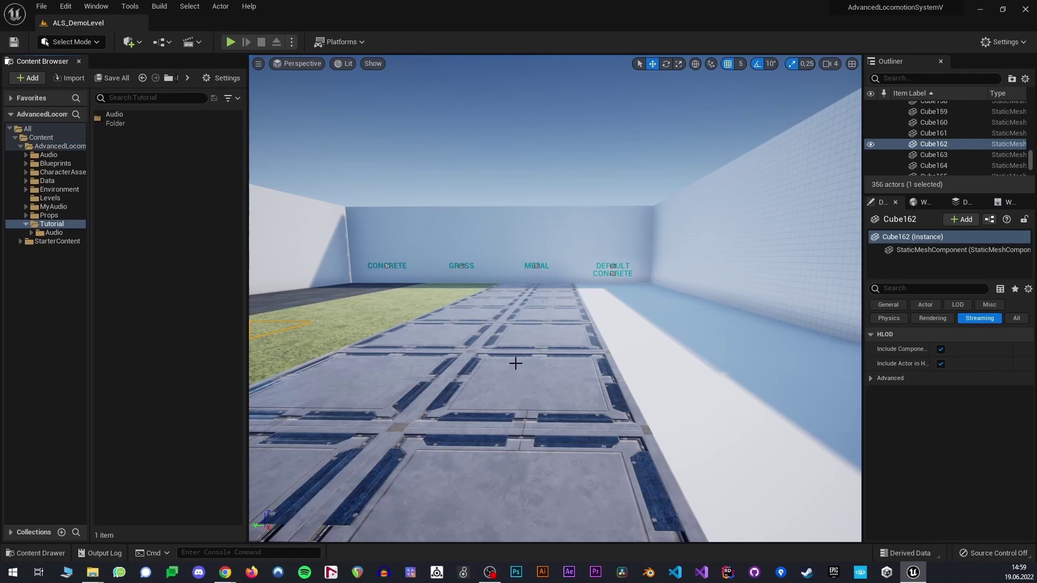
{"action": "key", "text": "f"}
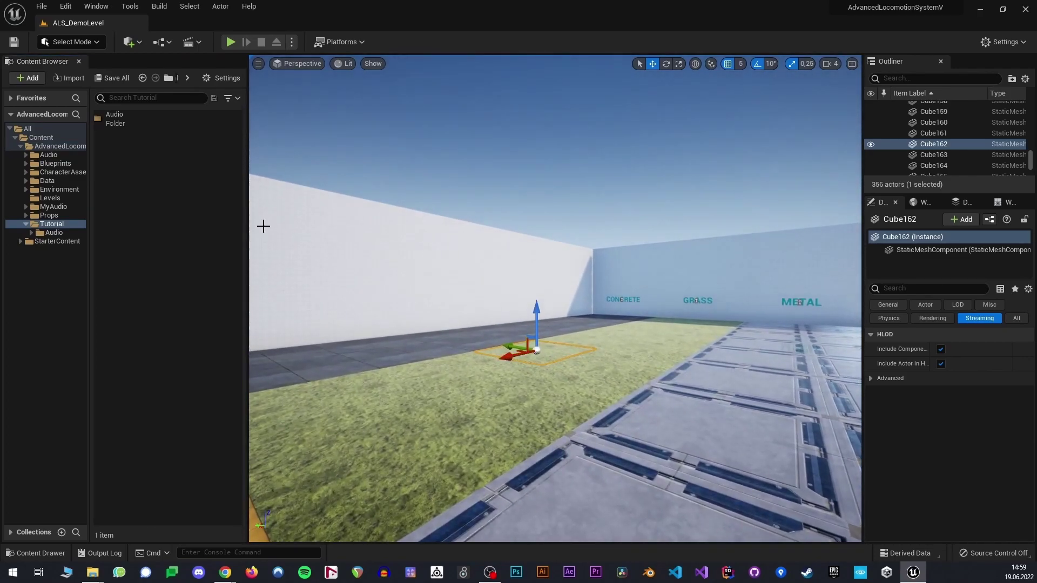
{"action": "left_click", "coordinate": [65, 6]}
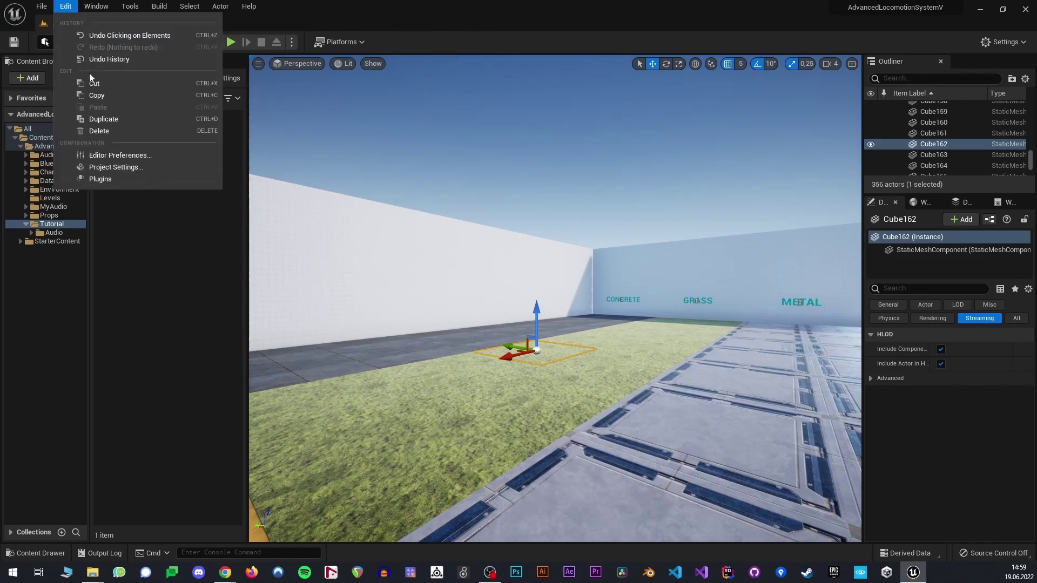
{"action": "left_click", "coordinate": [116, 157]}
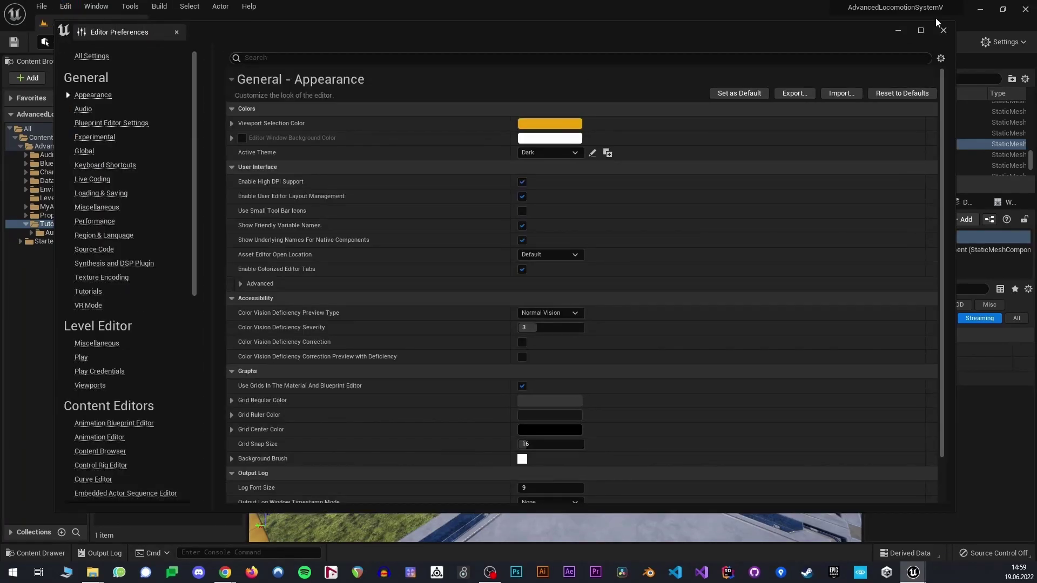
{"action": "left_click", "coordinate": [944, 31]}
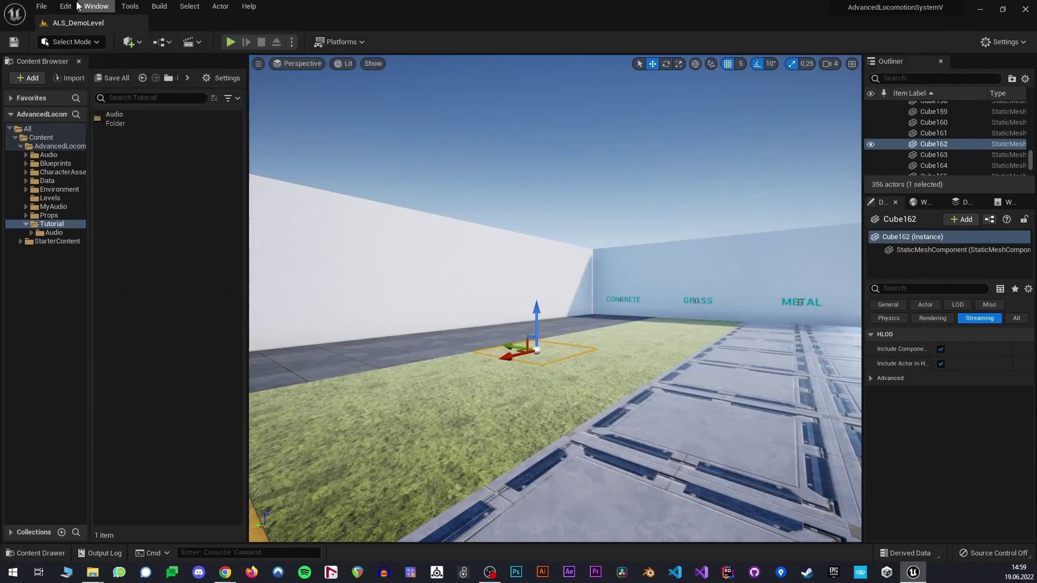
Open the project's engine Physics settings at the Physical Surface list.
{"action": "left_click", "coordinate": [66, 6]}
{"action": "left_click", "coordinate": [116, 167]}
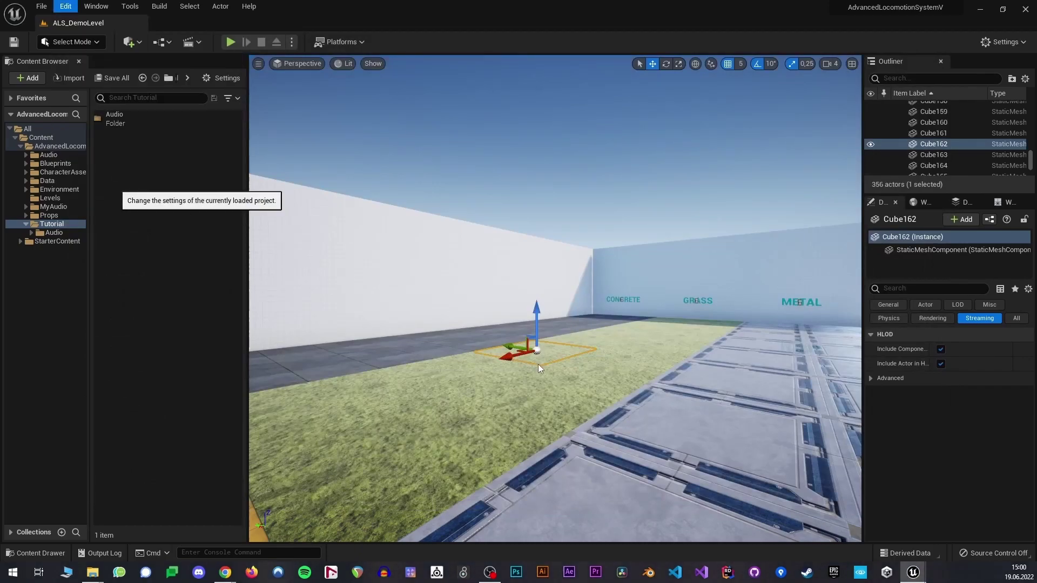
{"action": "scroll", "coordinate": [150, 278], "scroll_direction": "down", "scroll_amount": 5}
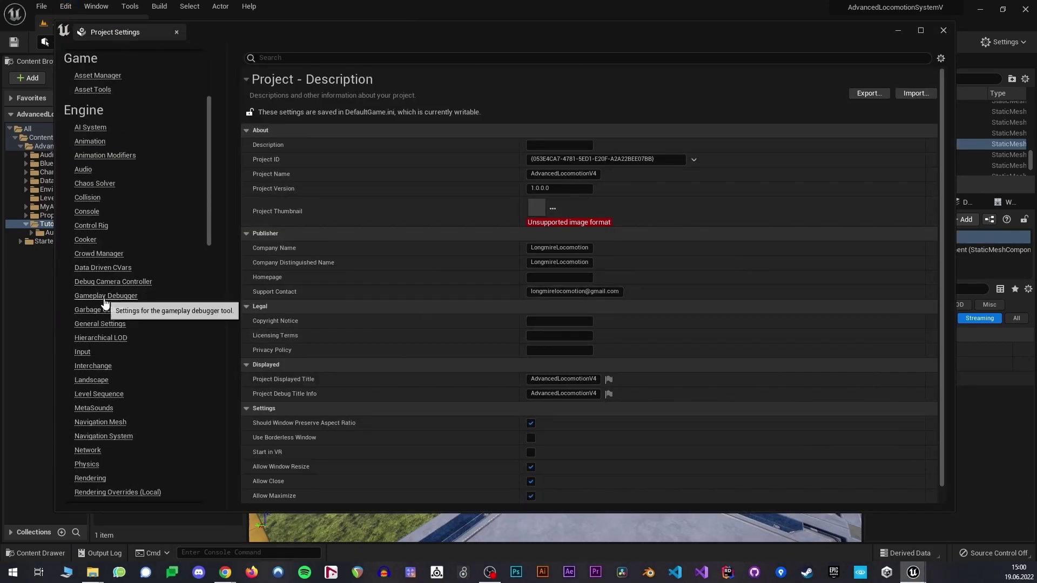
{"action": "left_click", "coordinate": [86, 464]}
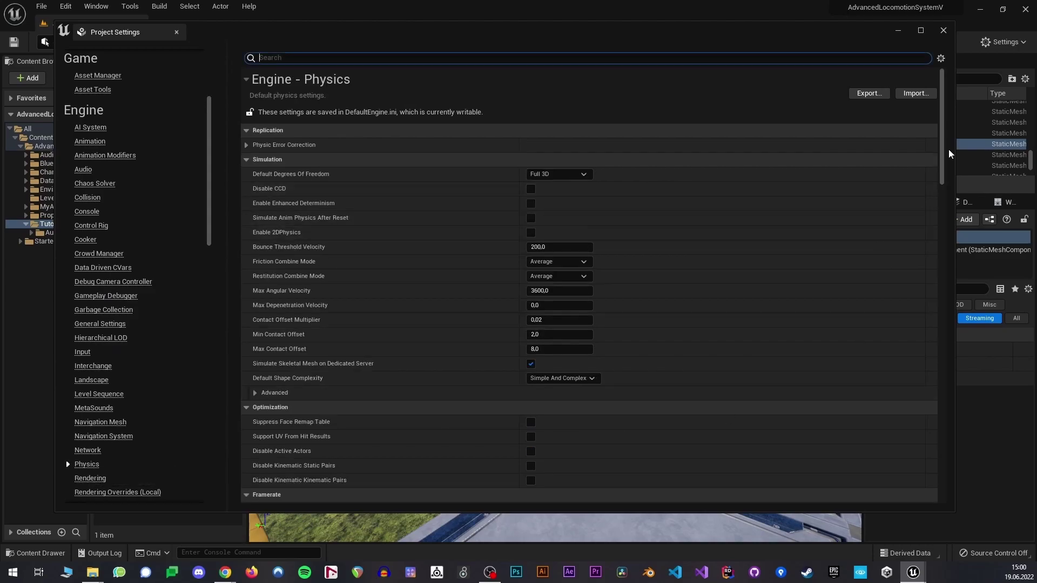
{"action": "left_click_drag", "start_coordinate": [942, 147], "coordinate": [937, 290]}
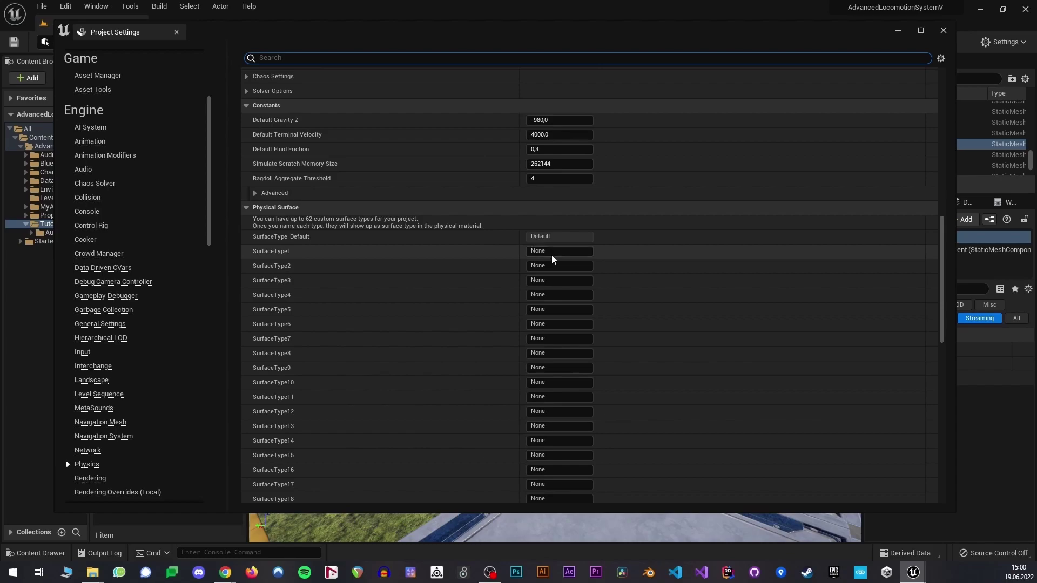
{"action": "scroll", "coordinate": [554, 258], "scroll_direction": "down", "scroll_amount": 1}
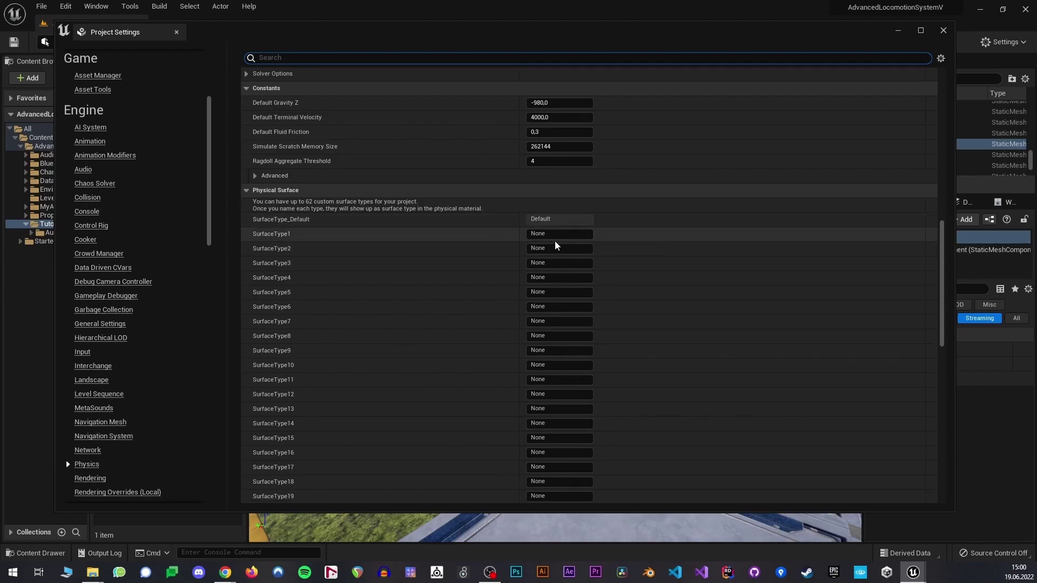
{"action": "scroll", "coordinate": [567, 242], "scroll_direction": "down", "scroll_amount": 2}
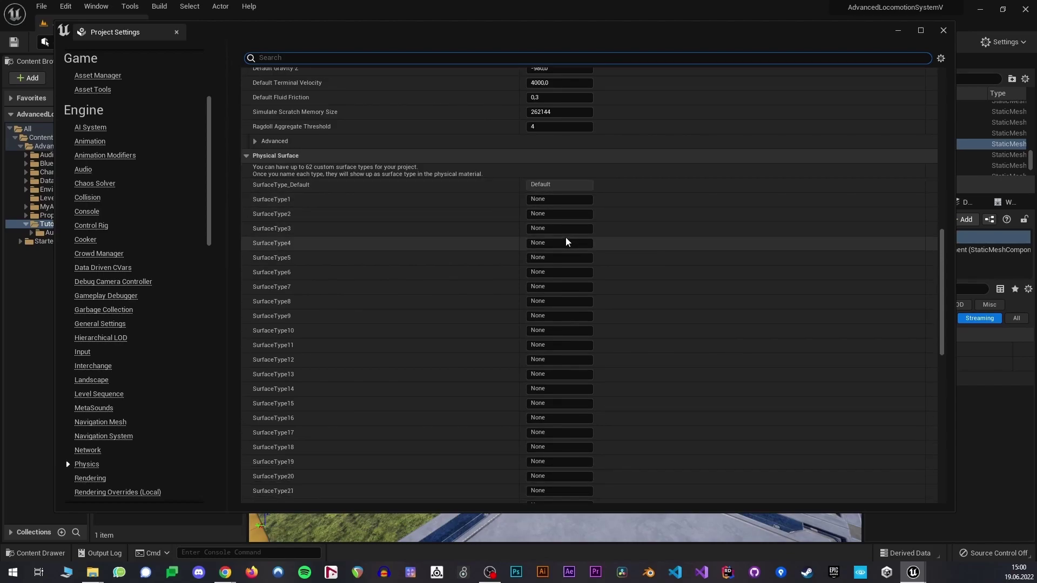
Name SurfaceType1 concrete, SurfaceType2 grass and SurfaceType3 metal, and close the project settings.
{"action": "left_click", "coordinate": [554, 199]}
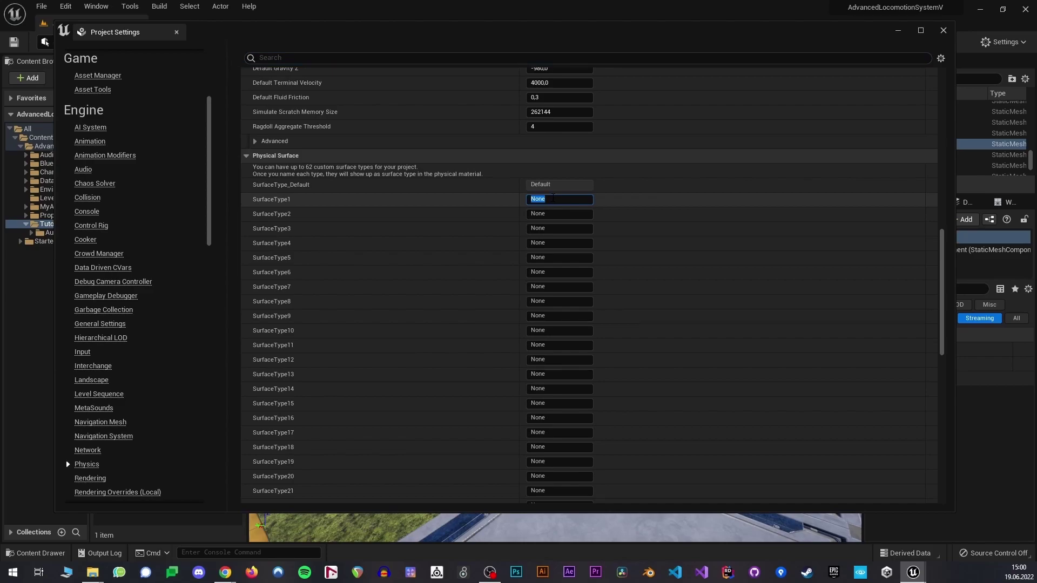
{"action": "type", "text": "concrete3"}
{"action": "key", "text": "BackSpace"}
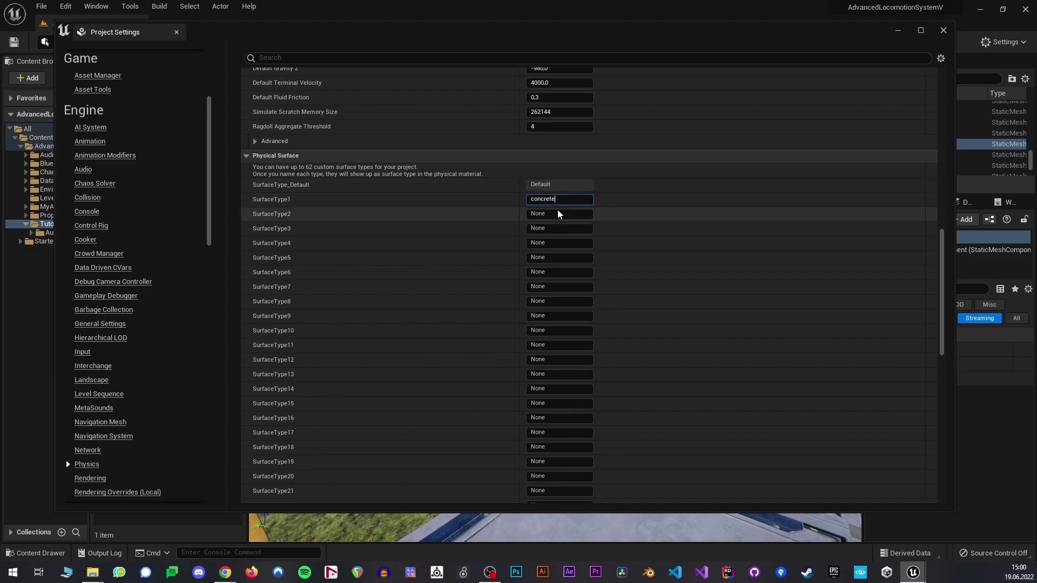
{"action": "left_click", "coordinate": [556, 214]}
{"action": "type", "text": "grass"}
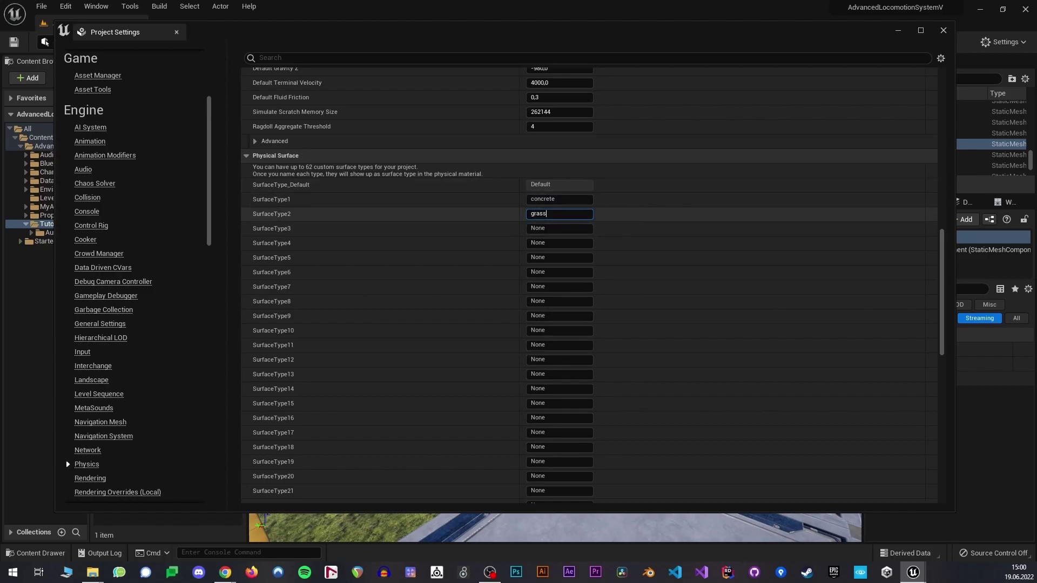
{"action": "left_click", "coordinate": [546, 229]}
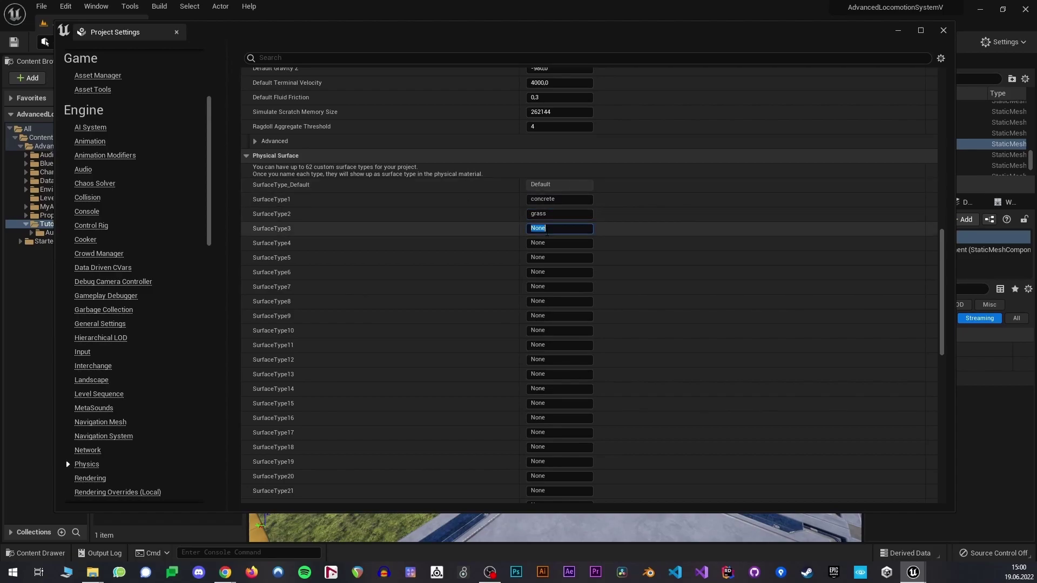
{"action": "type", "text": "metal"}
{"action": "left_click", "coordinate": [652, 249]}
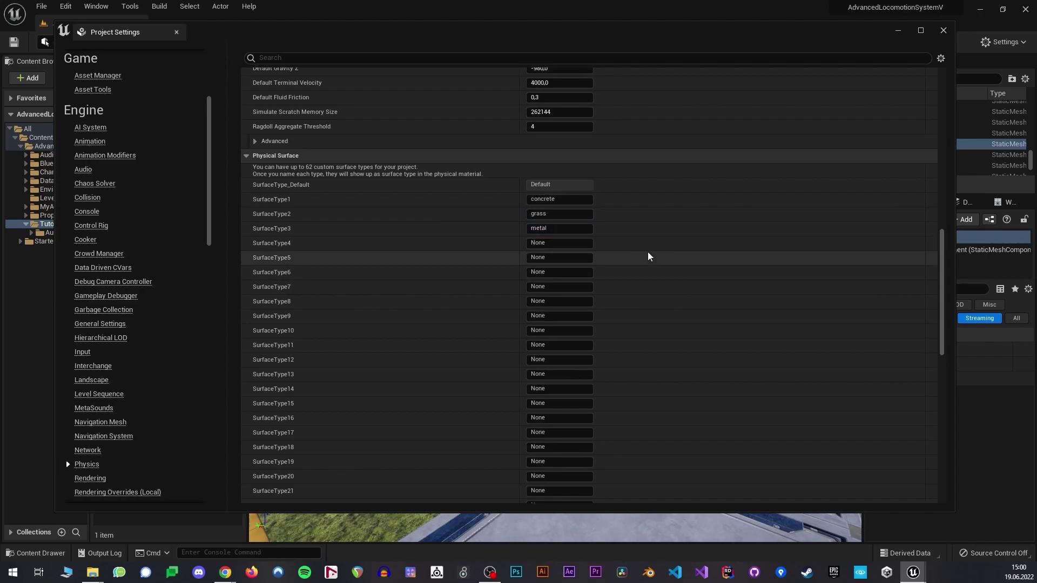
{"action": "left_click", "coordinate": [944, 31]}
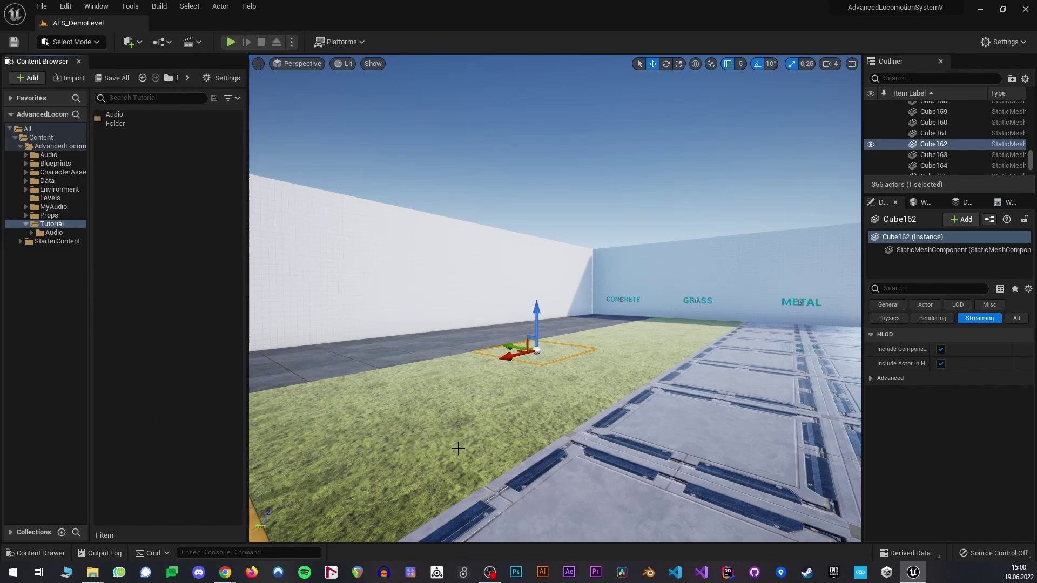
{"action": "left_click", "coordinate": [574, 500]}
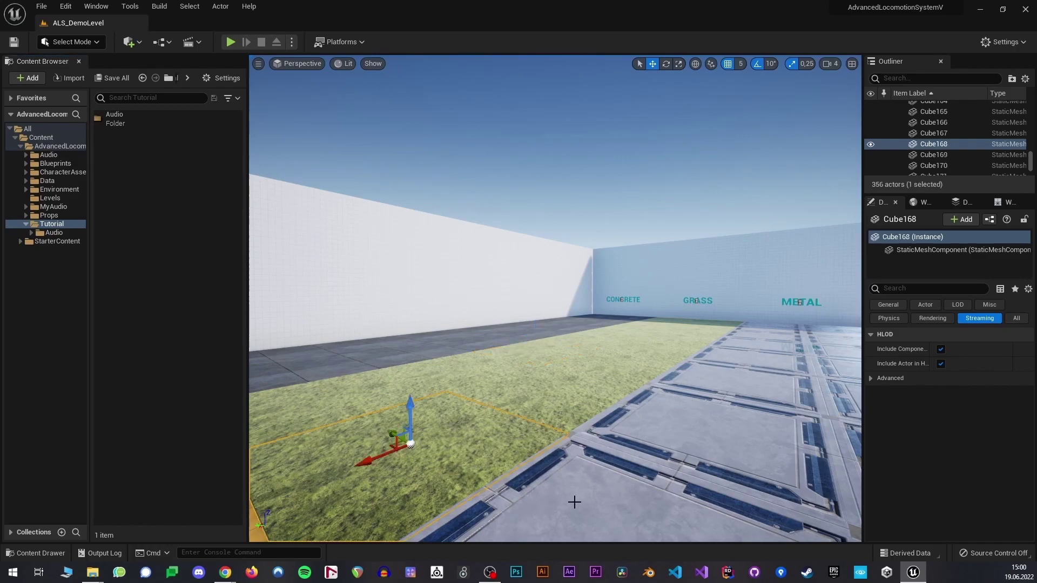
{"action": "left_click", "coordinate": [590, 505]}
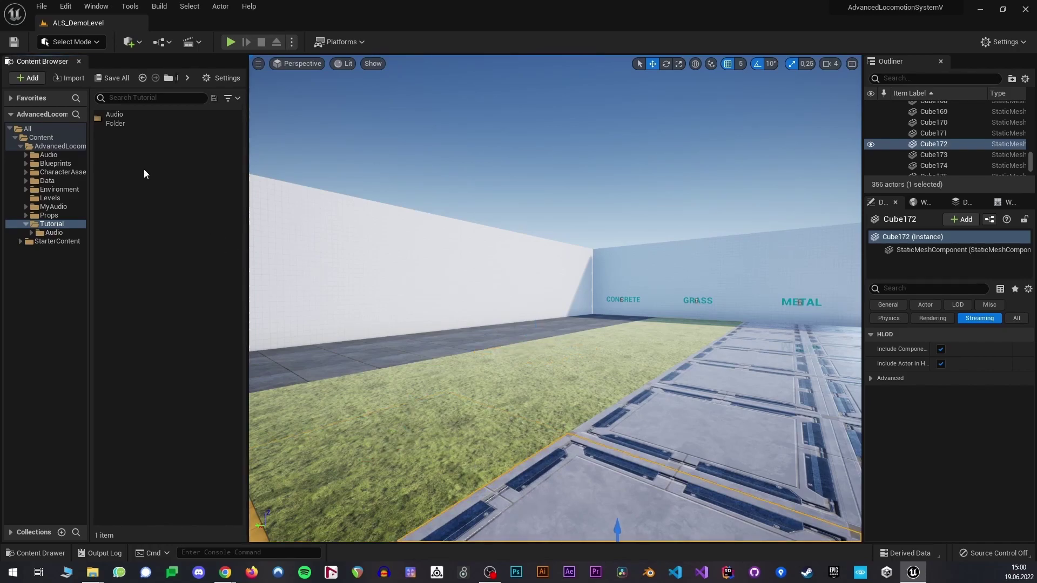
Create a physical material of class PhysicalMaterial named MP_concrete in the Tutorial folder.
{"action": "right_click", "coordinate": [165, 184]}
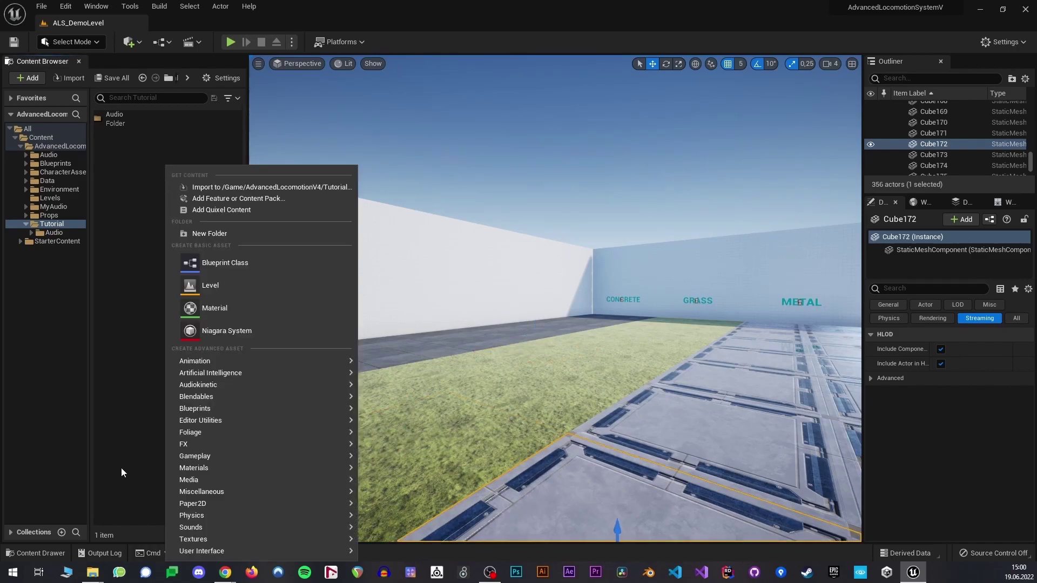
{"action": "mouse_move", "coordinate": [194, 513]}
{"action": "left_click", "coordinate": [454, 497]}
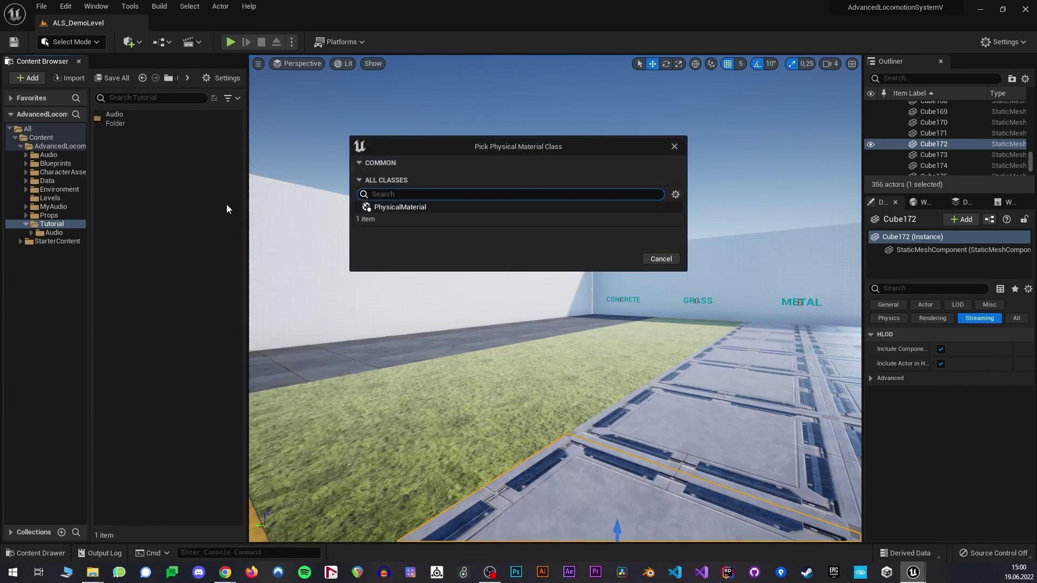
{"action": "left_click", "coordinate": [378, 208]}
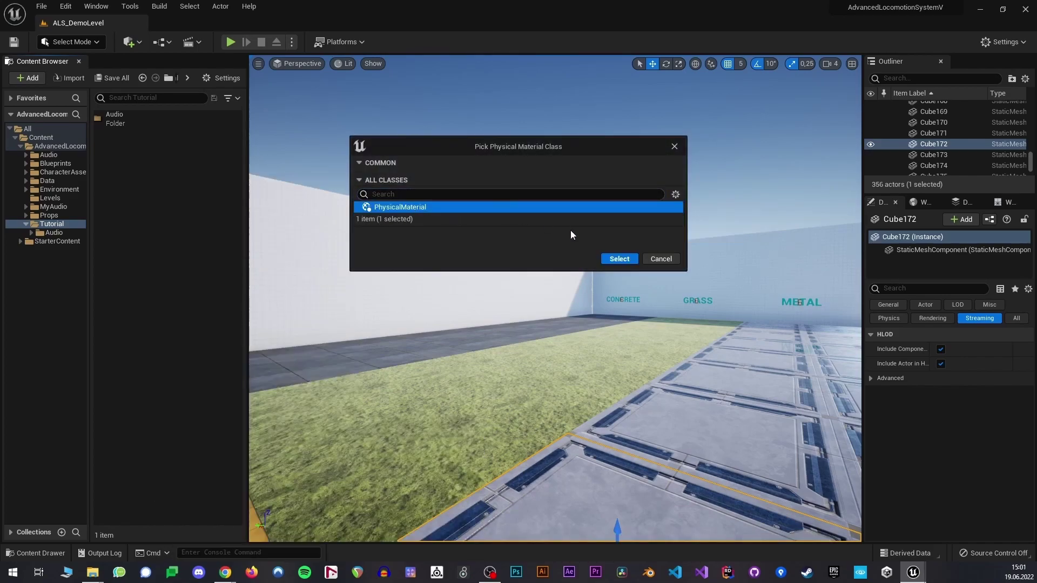
{"action": "left_click", "coordinate": [618, 260]}
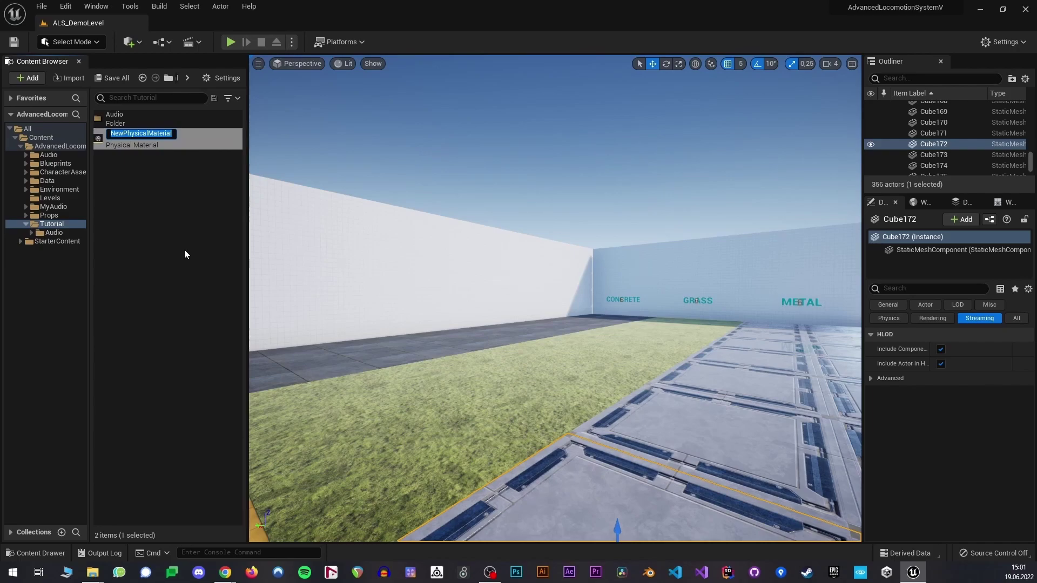
{"action": "type", "text": "MP_"}
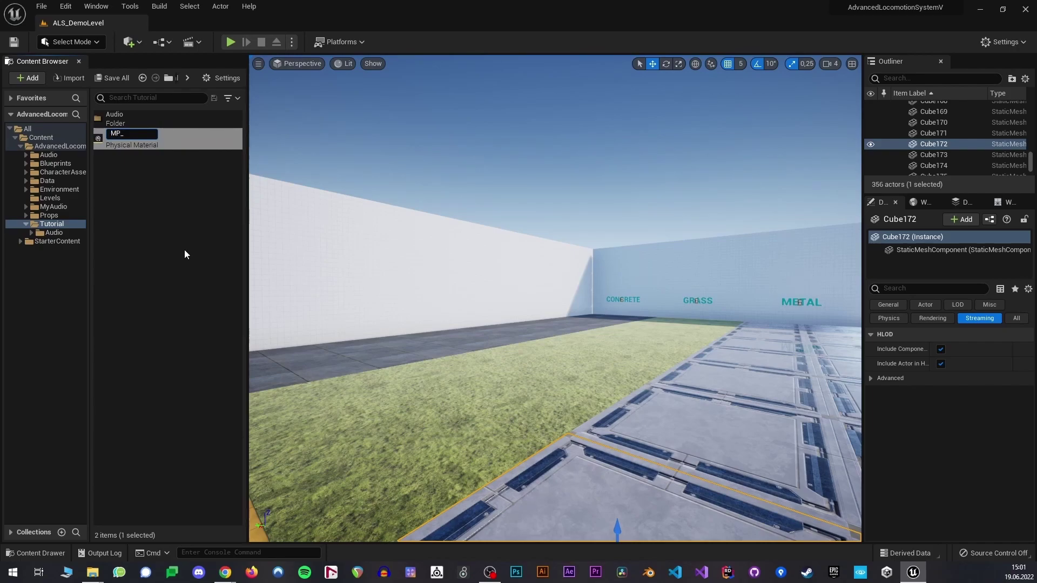
{"action": "type", "text": "concrete"}
{"action": "key", "text": "Return"}
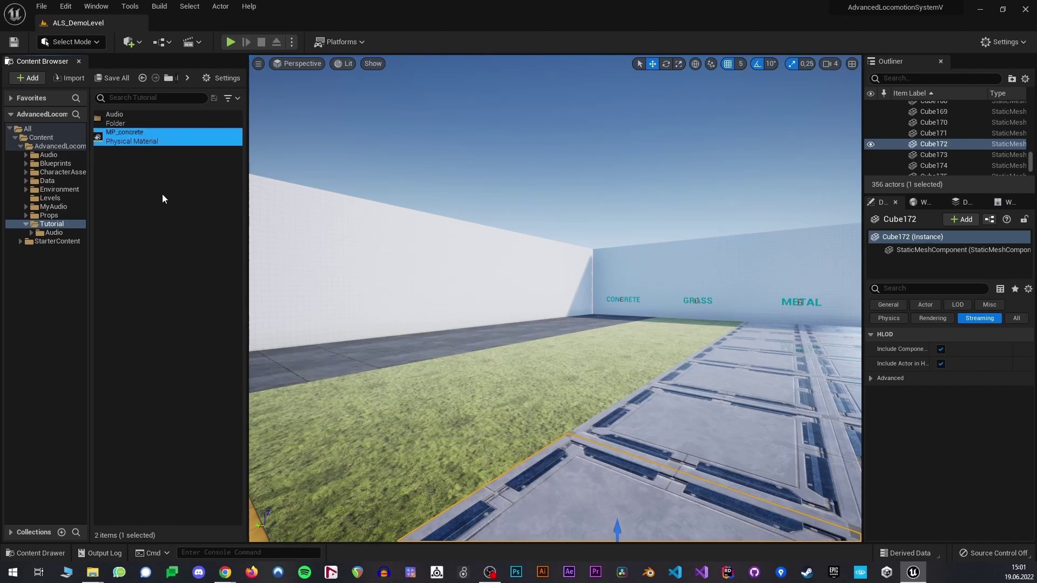
Duplicate the concrete physical material as MP_grass, and duplicate that one as MP_metal.
{"action": "key", "text": "ctrl+d"}
{"action": "key", "text": "BackSpace"}
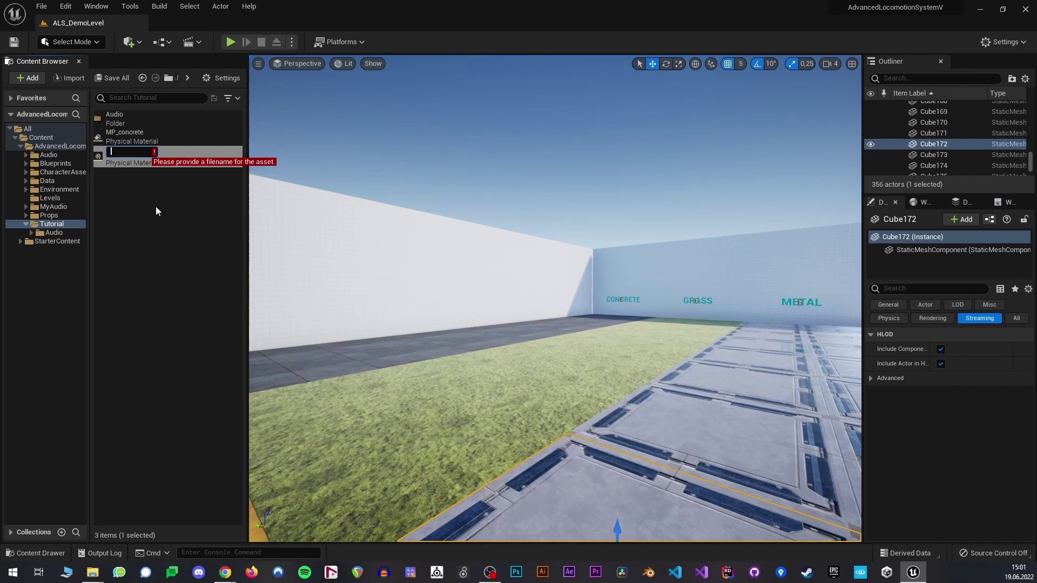
{"action": "type", "text": "MP_grass"}
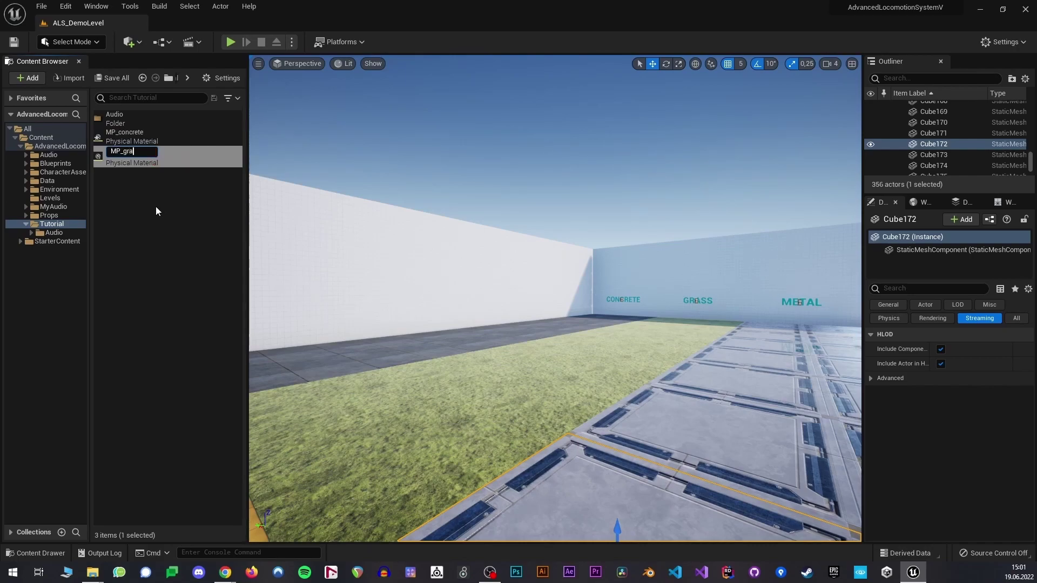
{"action": "key", "text": "Return"}
{"action": "key", "text": "ctrl+d"}
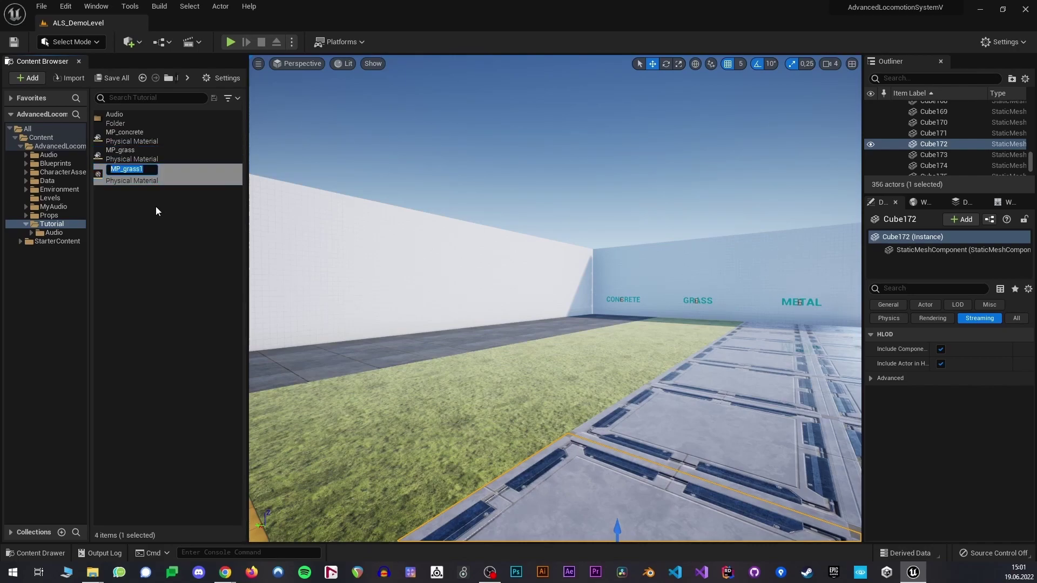
{"action": "type", "text": "MP_metal"}
{"action": "key", "text": "Return"}
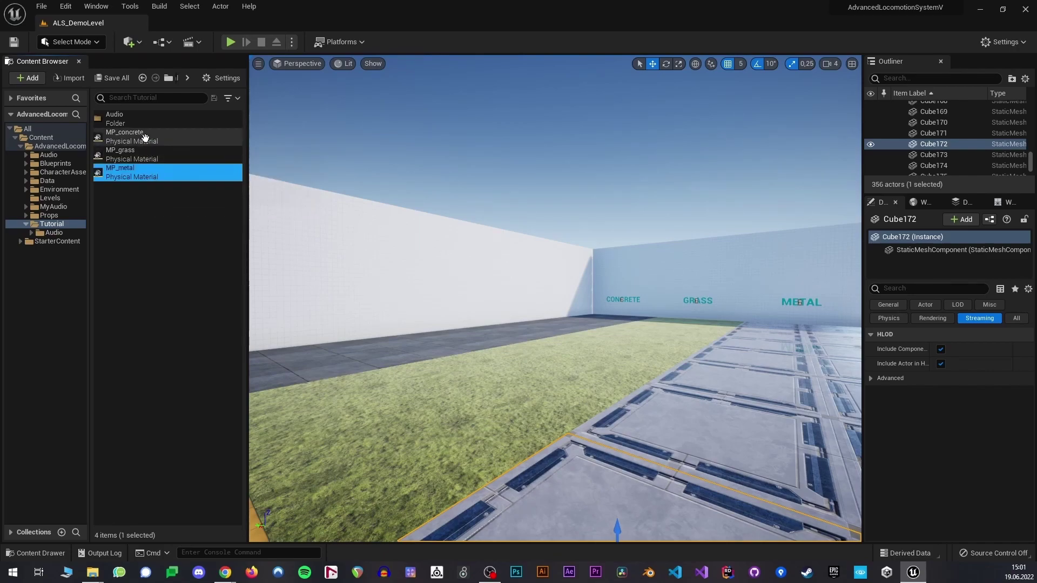
Set the surface type of the MP_concrete physical material to concrete and save the asset.
{"action": "double_click", "coordinate": [144, 137]}
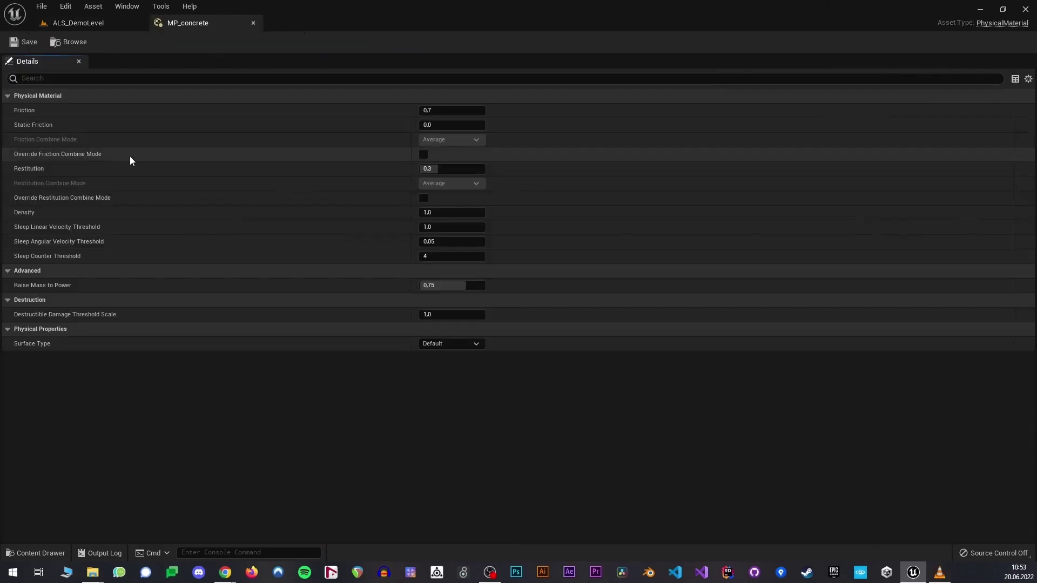
{"action": "left_click", "coordinate": [452, 345]}
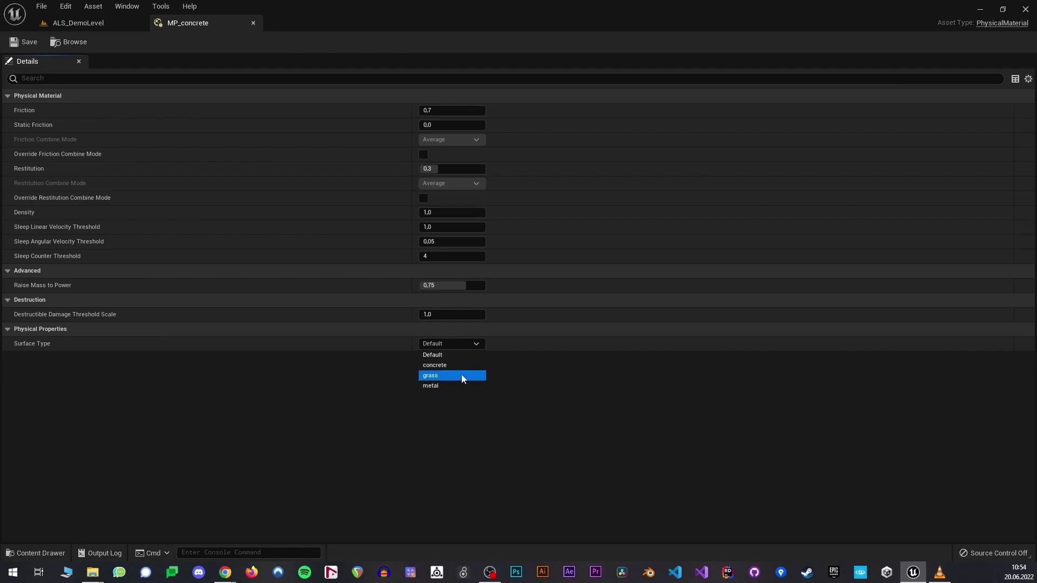
{"action": "left_click", "coordinate": [449, 365]}
{"action": "left_click", "coordinate": [27, 41]}
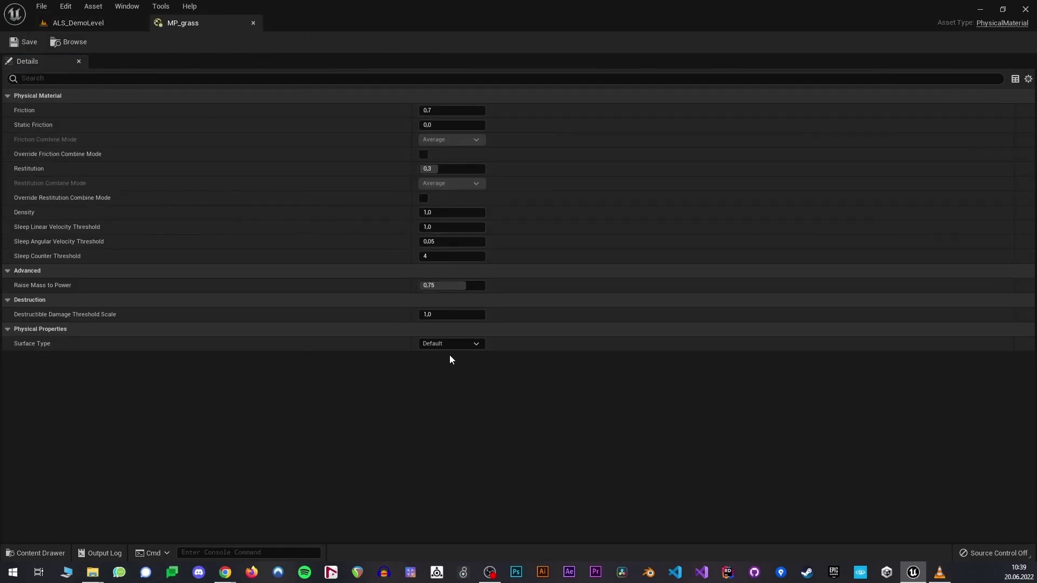
Set the surface type of the MP_grass physical material to grass and close its editor.
{"action": "left_click", "coordinate": [452, 346]}
{"action": "left_click", "coordinate": [429, 375]}
{"action": "left_click", "coordinate": [253, 22]}
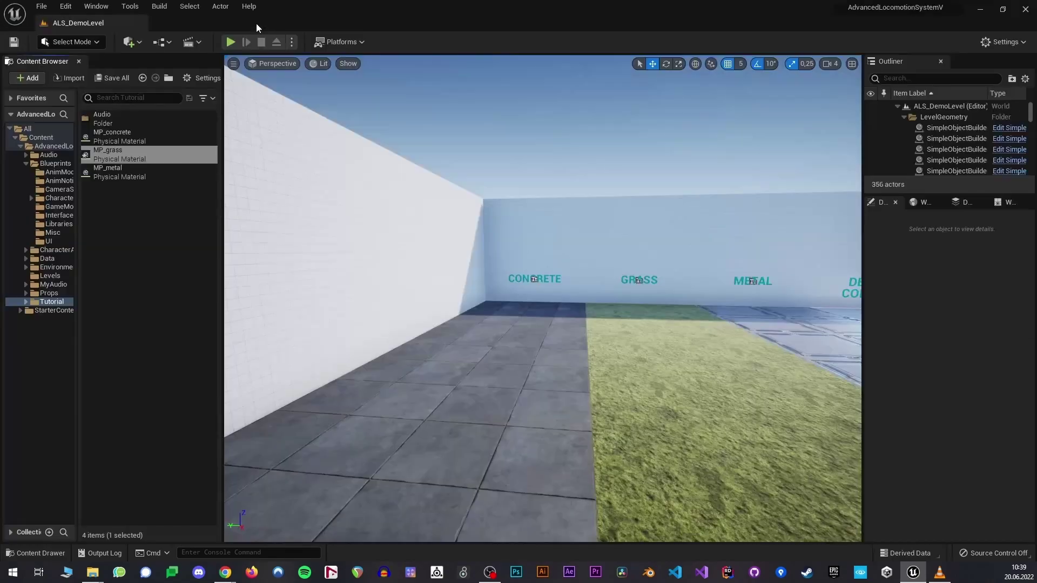
Open the MP_metal physical material, set its surface type to metal and save it.
{"action": "double_click", "coordinate": [112, 173]}
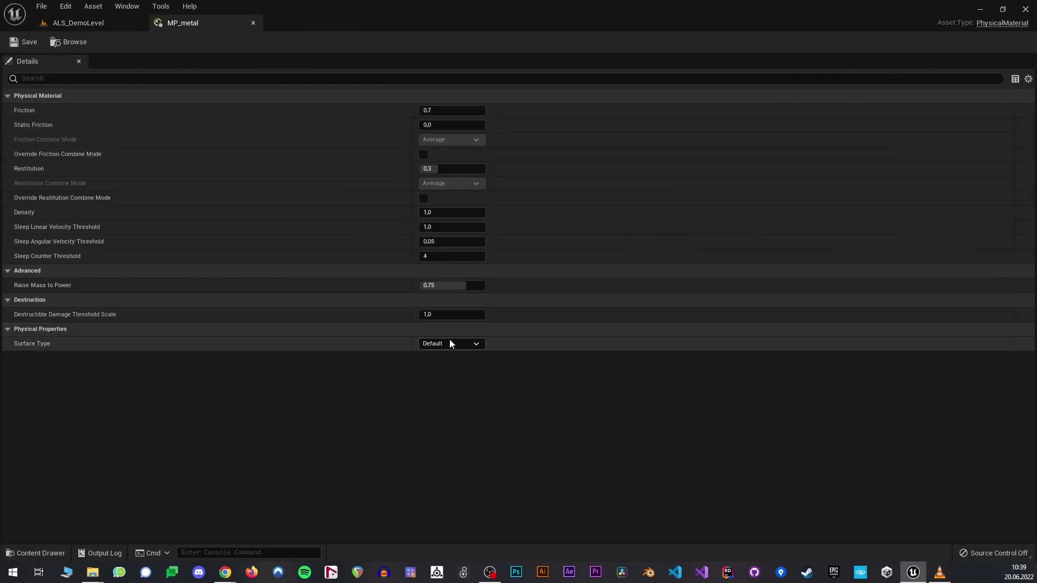
{"action": "left_click", "coordinate": [451, 344]}
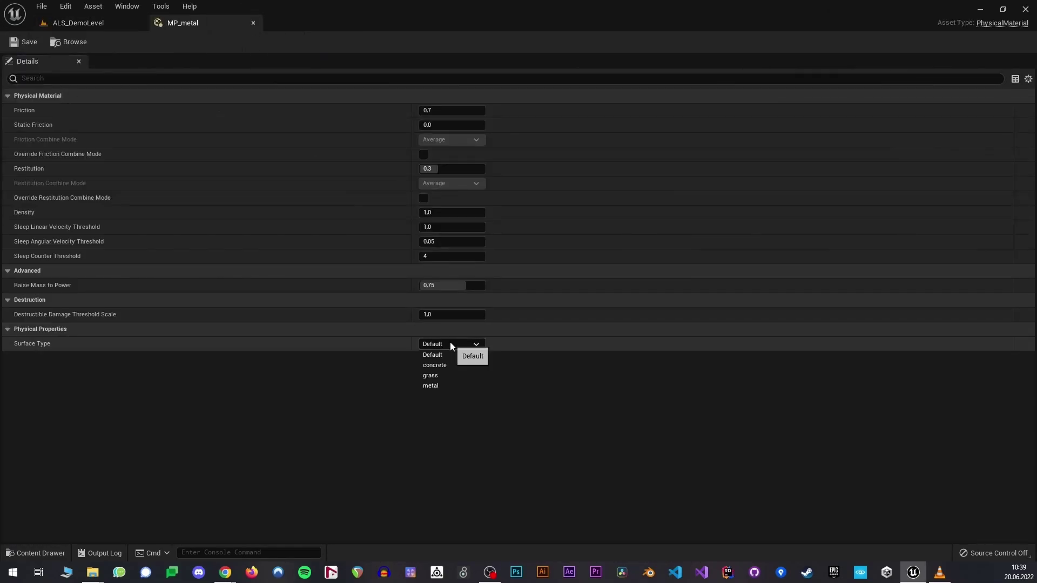
{"action": "left_click", "coordinate": [435, 385]}
{"action": "left_click", "coordinate": [27, 41]}
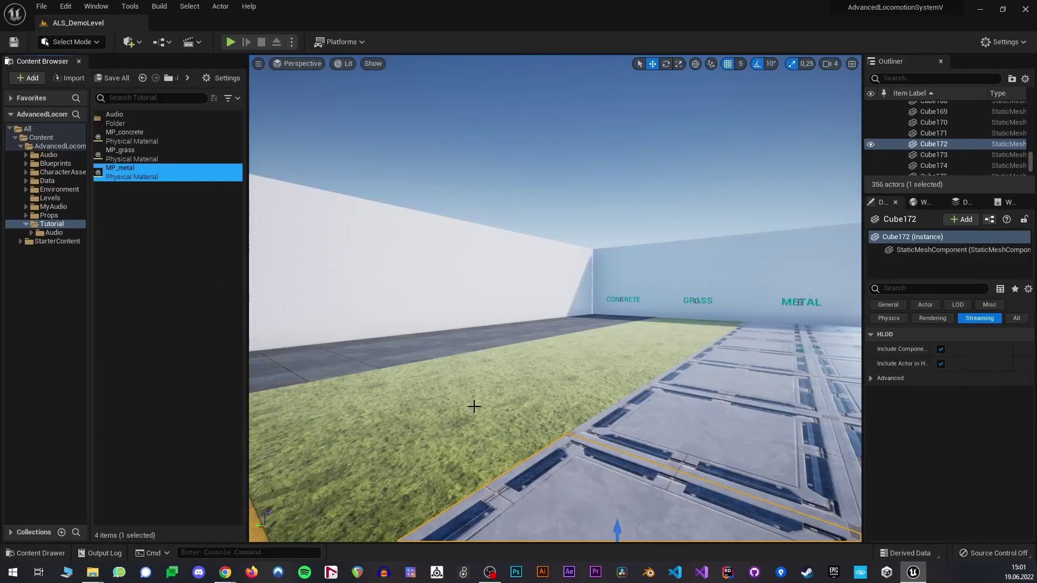
Select a concrete floor tile in the level, locate its assigned material among the assets, and open M_Concrete_Tiles for editing.
{"action": "right_click_drag", "start_coordinate": [460, 416], "coordinate": [232, 251]}
{"action": "right_click_drag", "start_coordinate": [478, 380], "coordinate": [455, 476]}
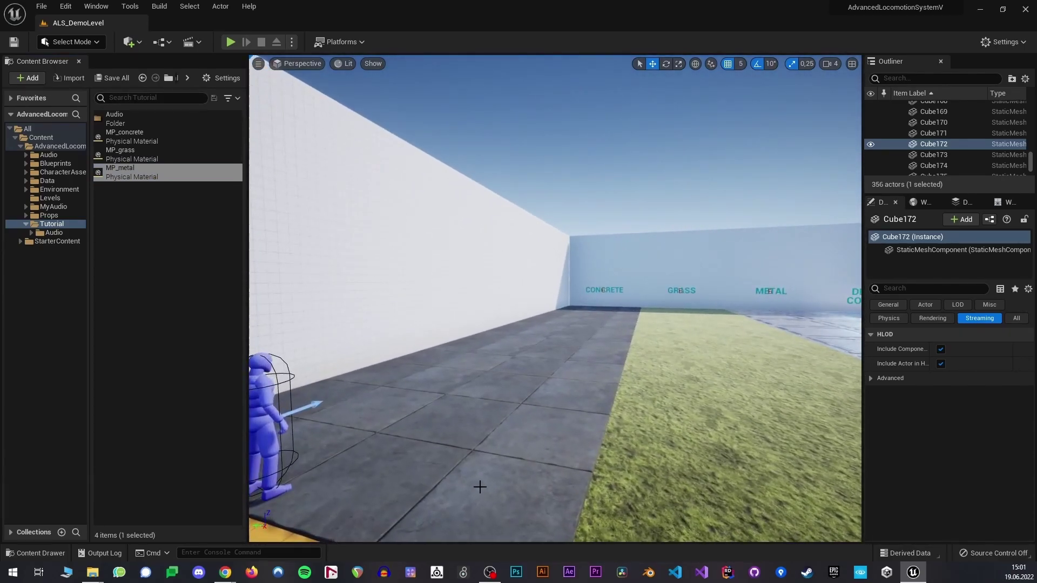
{"action": "left_click", "coordinate": [497, 481]}
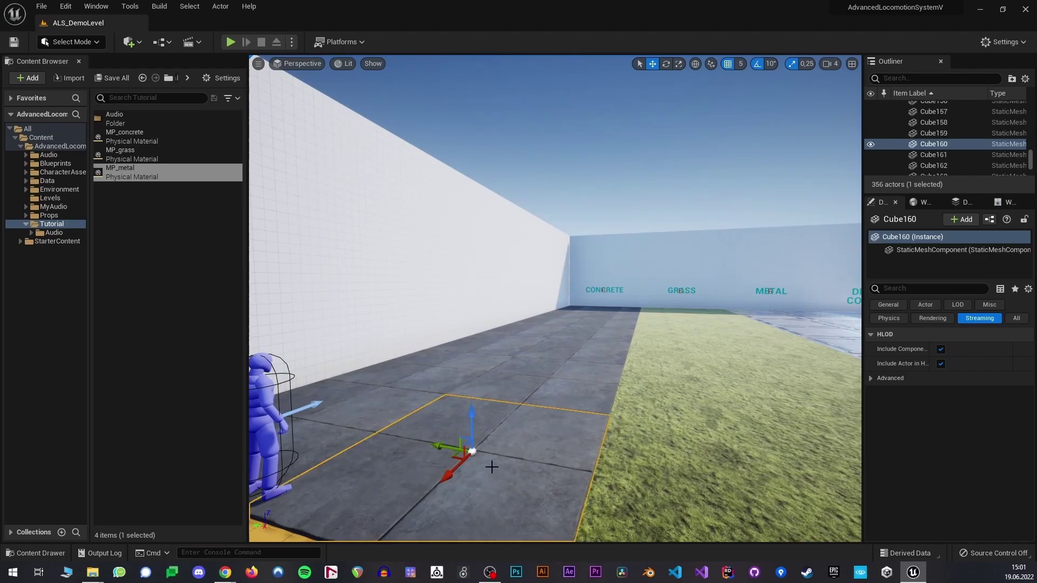
{"action": "right_click_drag", "start_coordinate": [556, 334], "coordinate": [626, 357]}
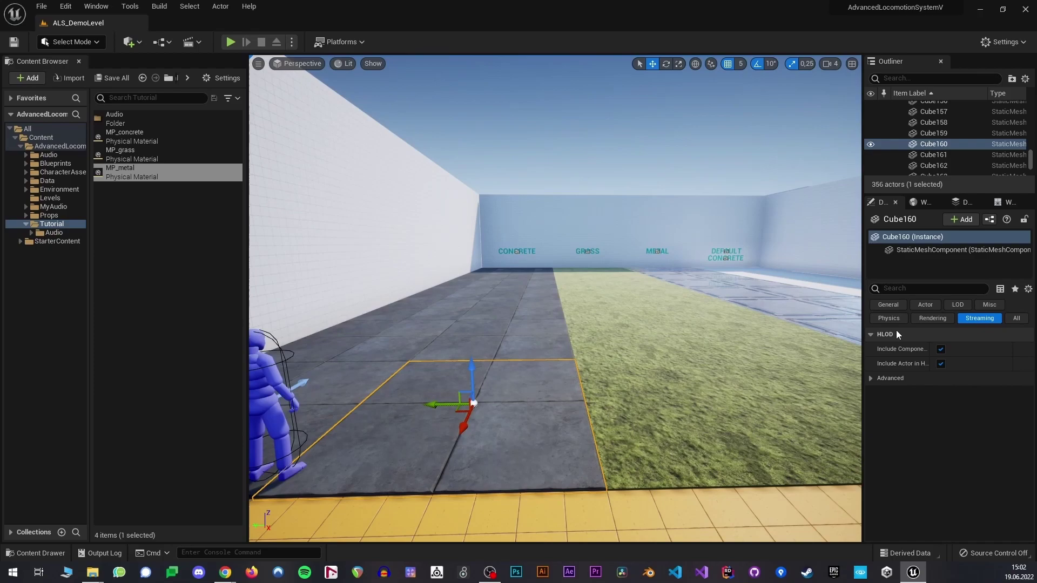
{"action": "left_click", "coordinate": [1017, 318]}
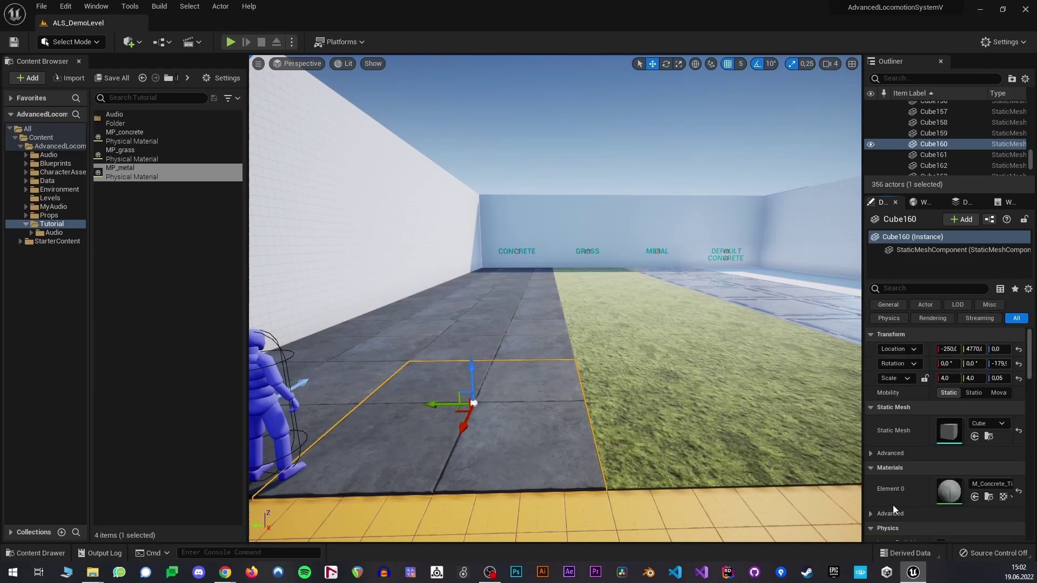
{"action": "left_click", "coordinate": [988, 497]}
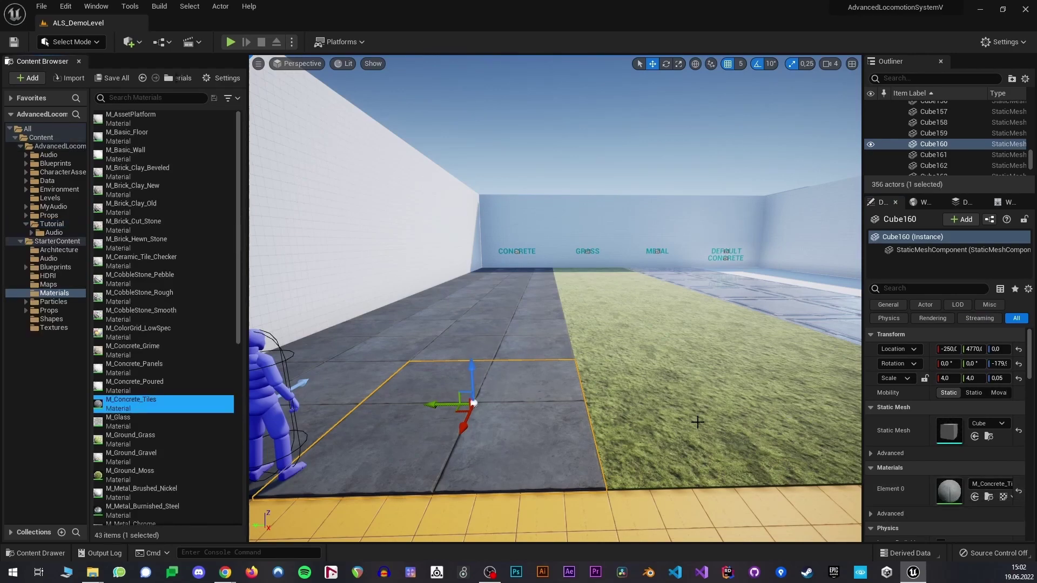
{"action": "right_click_drag", "start_coordinate": [705, 367], "coordinate": [756, 363]}
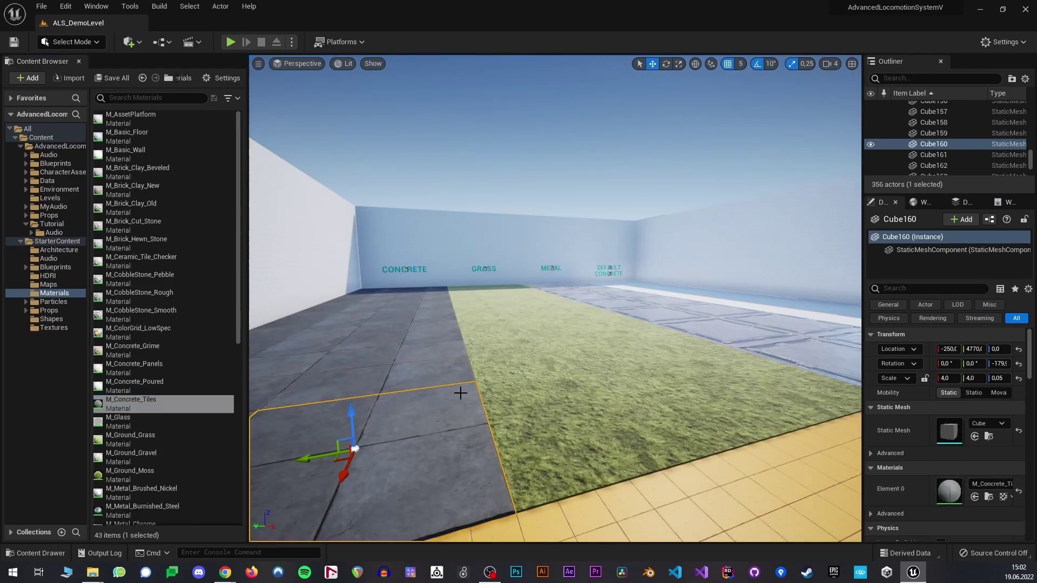
{"action": "right_click_drag", "start_coordinate": [394, 407], "coordinate": [195, 388]}
{"action": "left_click", "coordinate": [117, 403]}
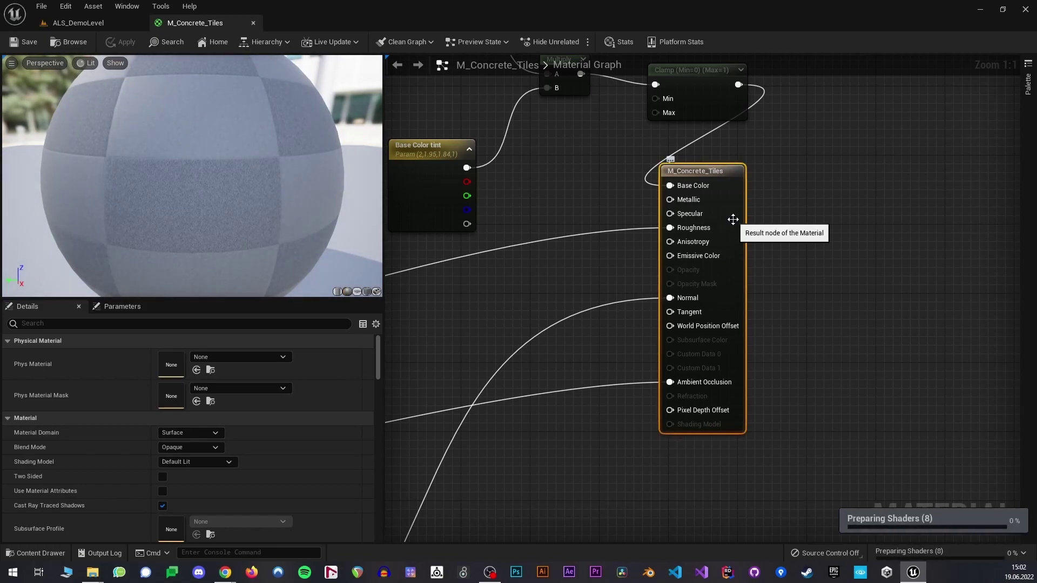
Assign MP_concrete as the physical material of M_Concrete_Tiles, apply and save the change, and close the material.
{"action": "right_click_drag", "start_coordinate": [733, 219], "coordinate": [771, 178]}
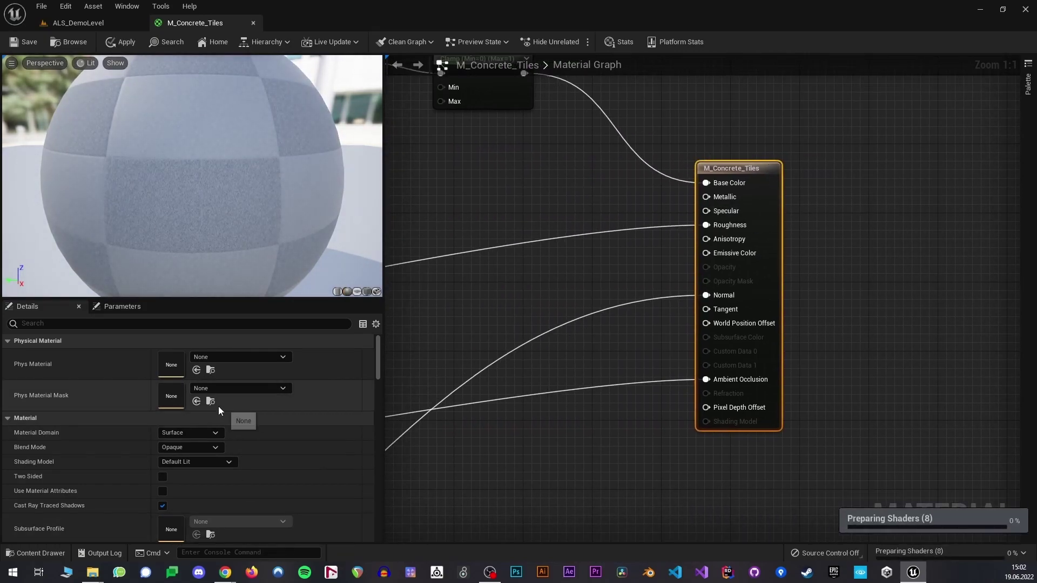
{"action": "left_click", "coordinate": [268, 358]}
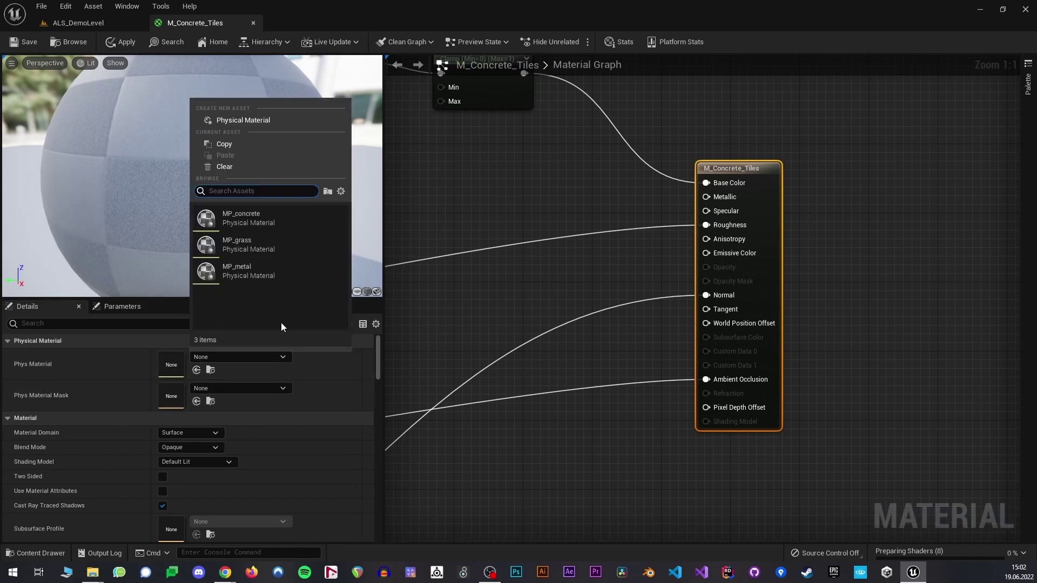
{"action": "left_click", "coordinate": [283, 216]}
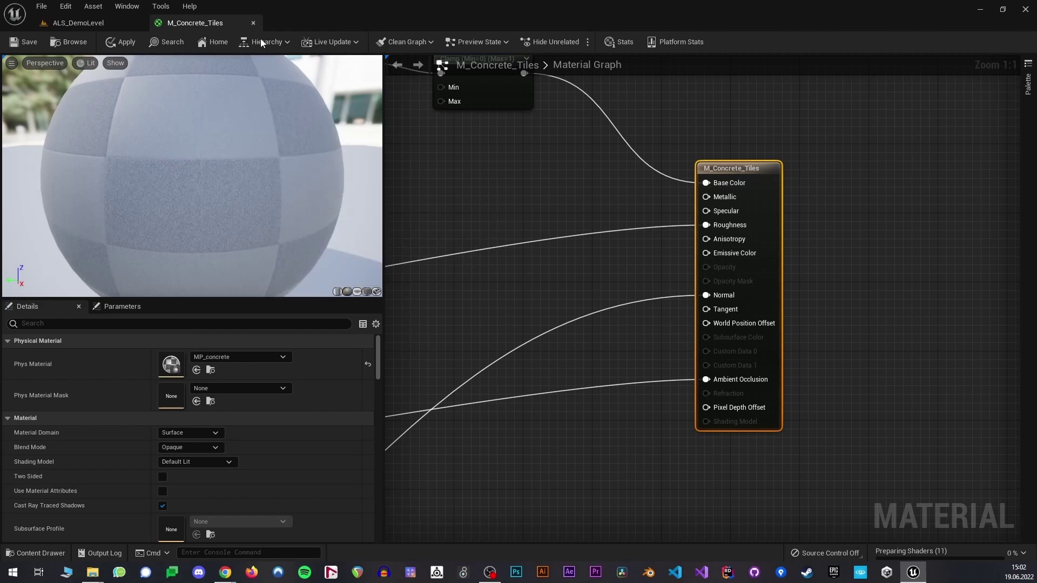
{"action": "left_click", "coordinate": [122, 42]}
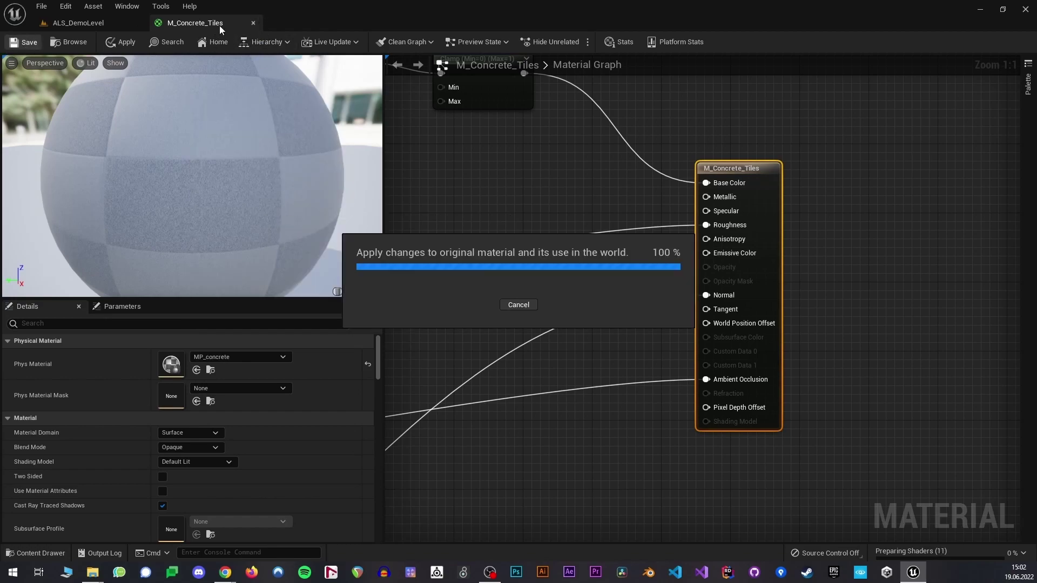
{"action": "left_click", "coordinate": [253, 23]}
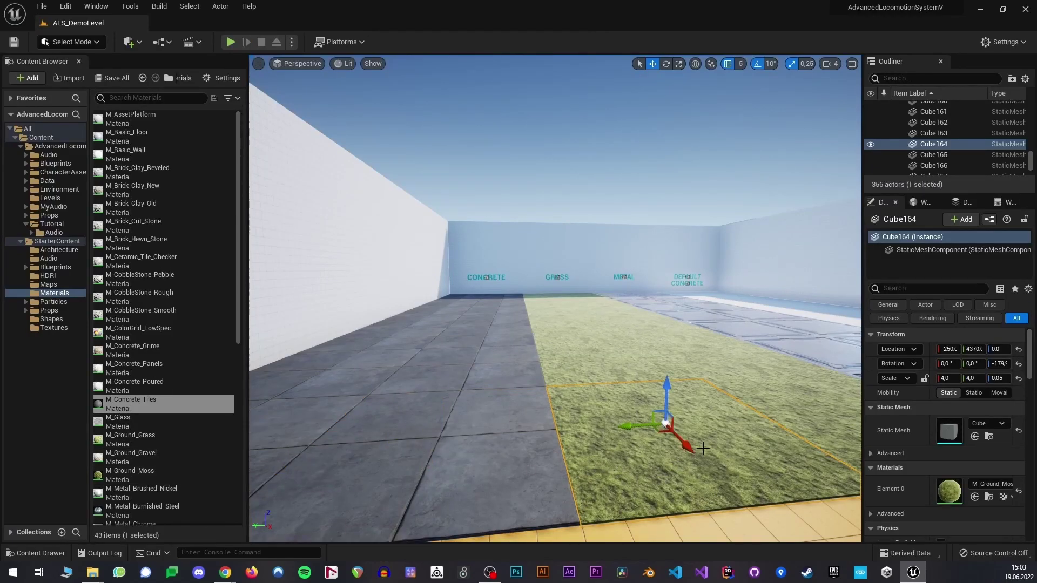
Open the grass floor's M_Ground_Moss material, assign MP_grass as its physical material and save it.
{"action": "left_click", "coordinate": [988, 497]}
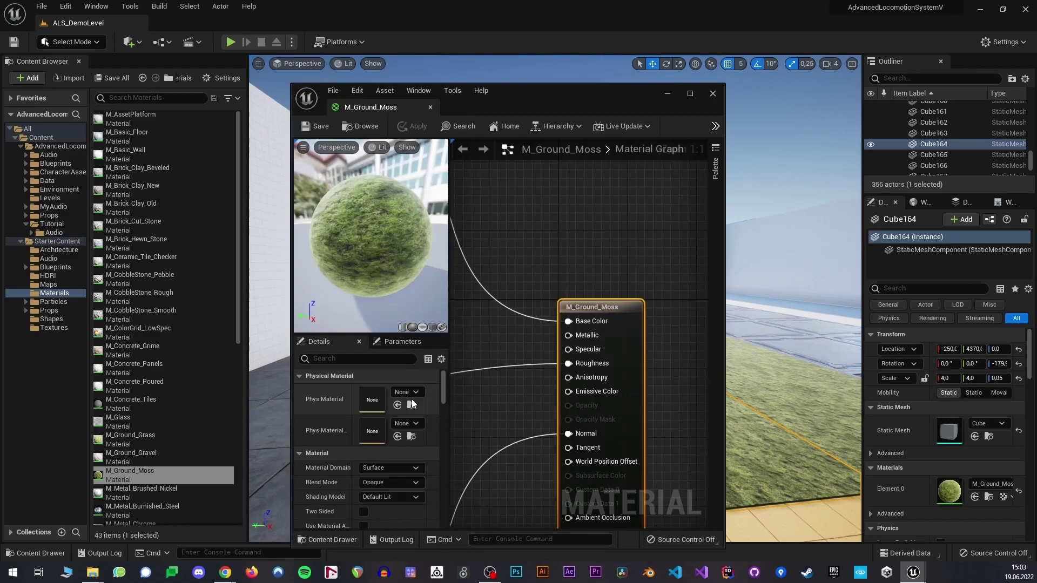
{"action": "left_click", "coordinate": [406, 393]}
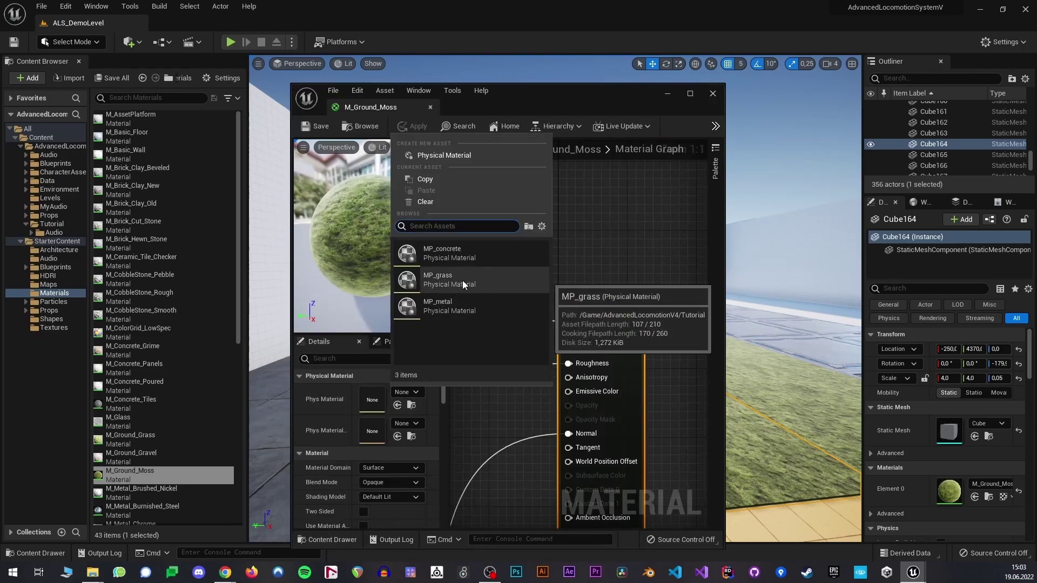
{"action": "left_click", "coordinate": [437, 279]}
{"action": "left_click", "coordinate": [320, 128]}
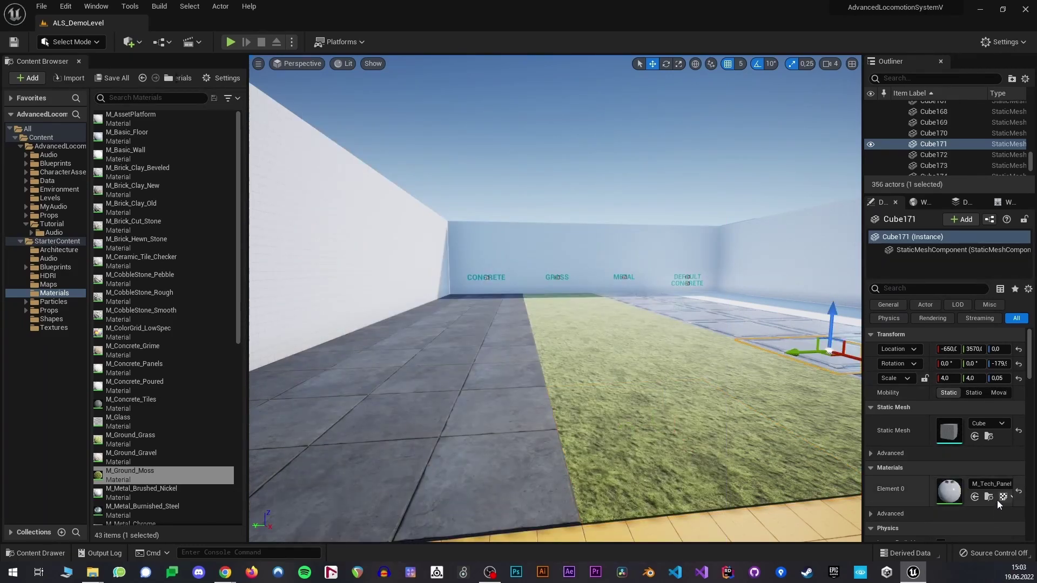
Open the metal floor's M_Tech_Panel material, assign MP_metal as its physical material, save it and close it.
{"action": "left_click", "coordinate": [989, 497]}
{"action": "double_click", "coordinate": [144, 393]}
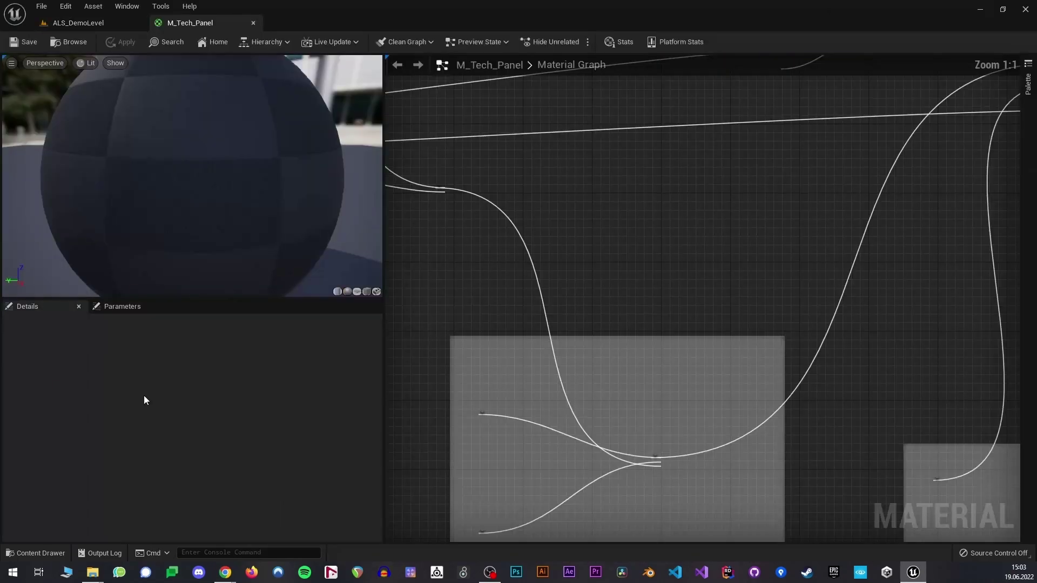
{"action": "left_click", "coordinate": [234, 357]}
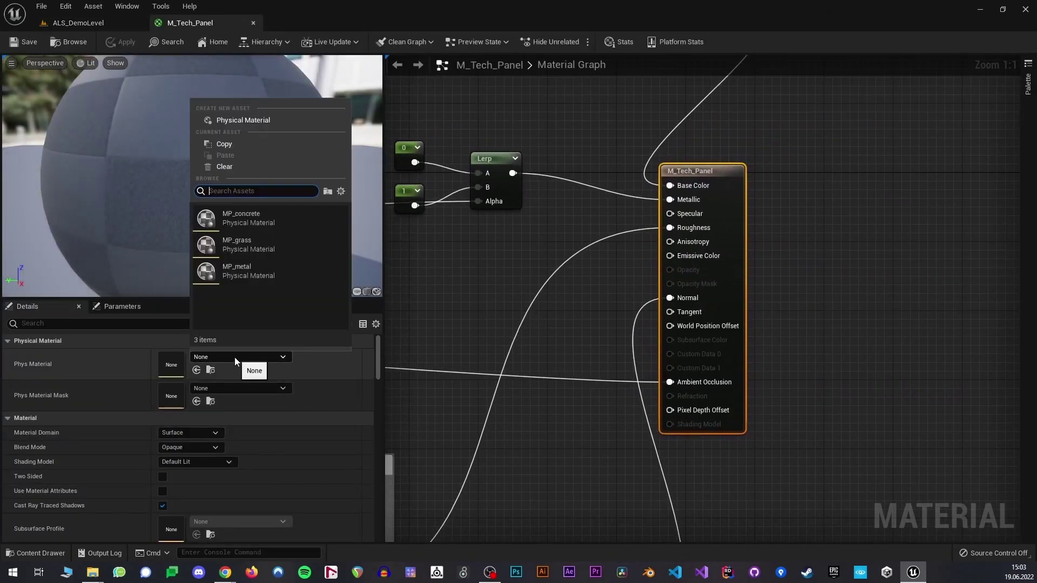
{"action": "left_click", "coordinate": [234, 272]}
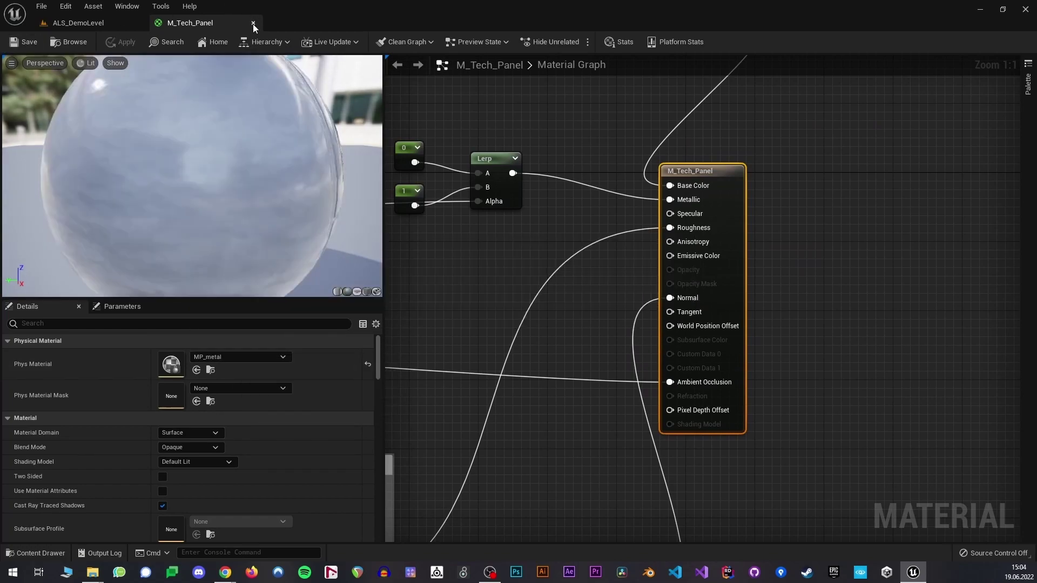
{"action": "left_click", "coordinate": [252, 24]}
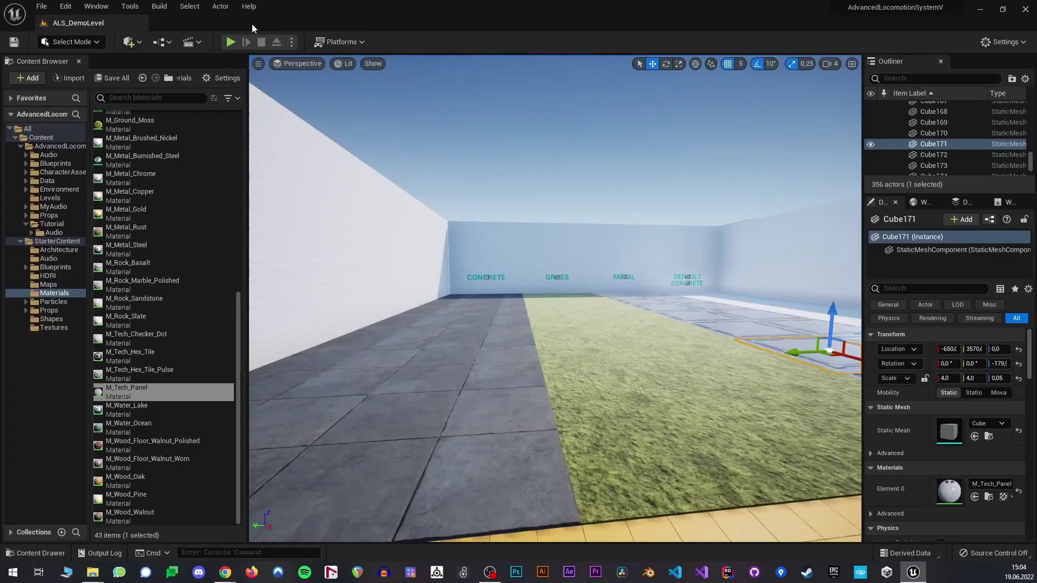
{"action": "mouse_move", "coordinate": [533, 416]}
{"action": "right_mouse_down"}
{"action": "mouse_move", "coordinate": [521, 412]}
{"action": "mouse_move", "coordinate": [530, 414]}
{"action": "right_mouse_up"}
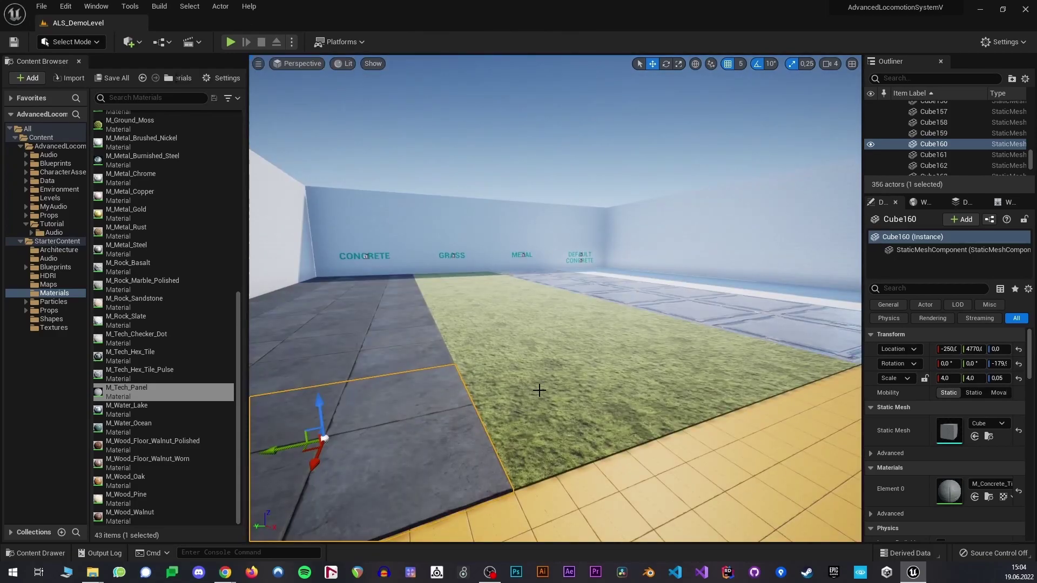
{"action": "right_click_drag", "start_coordinate": [377, 433], "coordinate": [469, 446]}
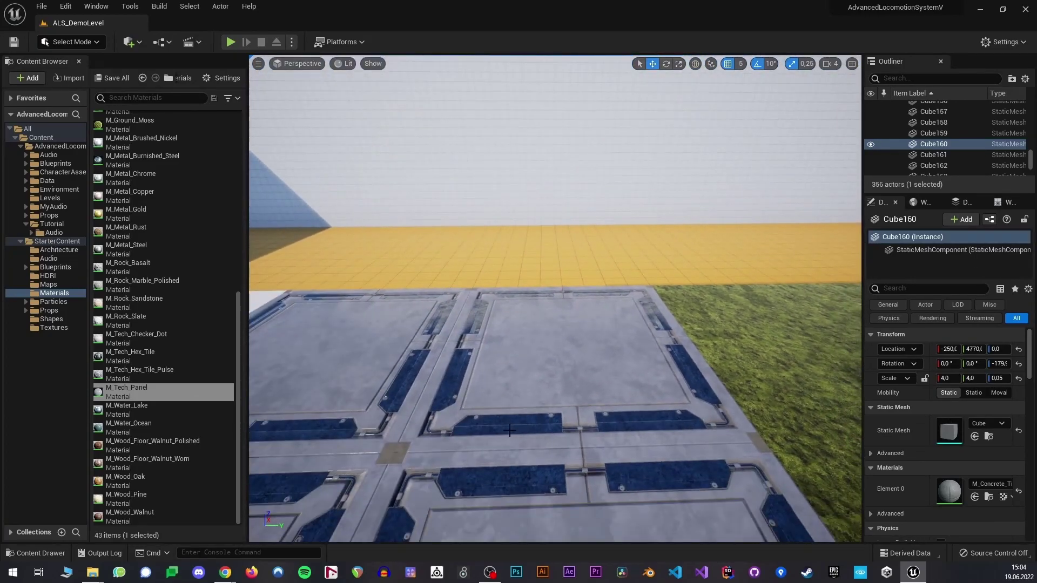
{"action": "right_click_drag", "start_coordinate": [531, 378], "coordinate": [562, 356]}
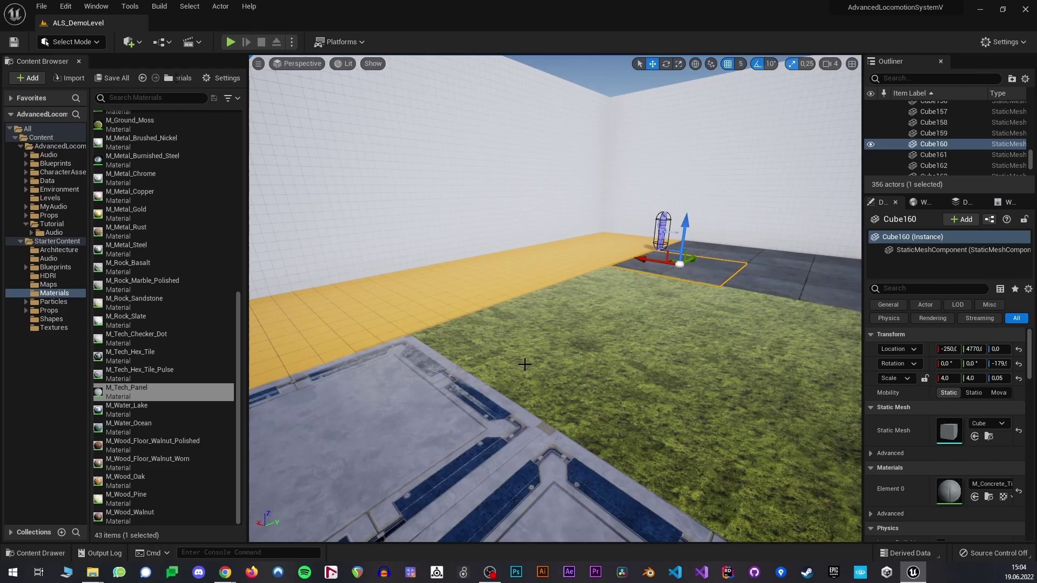